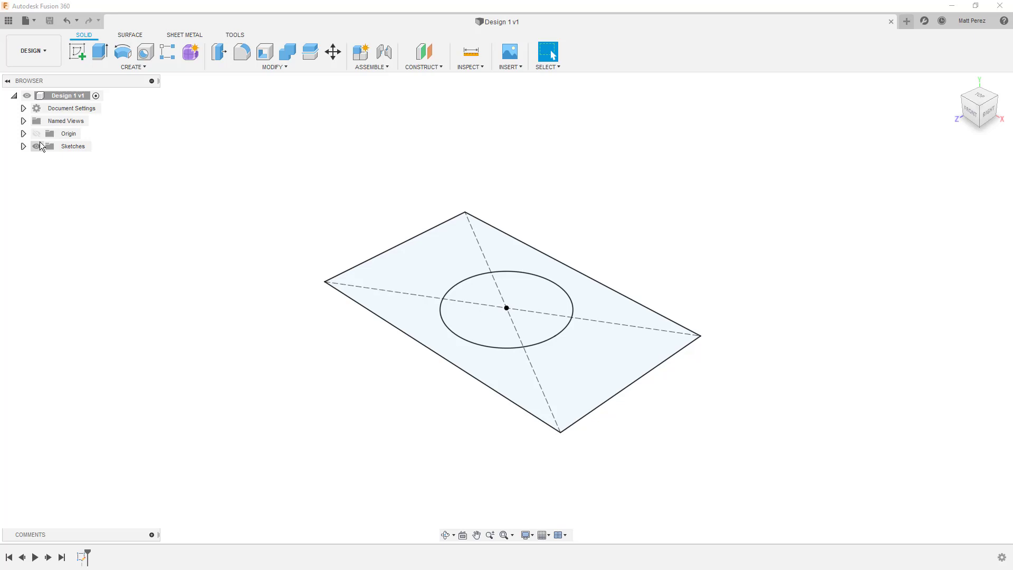
- Open and close the Data Panel, list Sketch1 under Sketches, and toggle its visibility off and on
{"action": "left_click", "coordinate": [9, 21]}
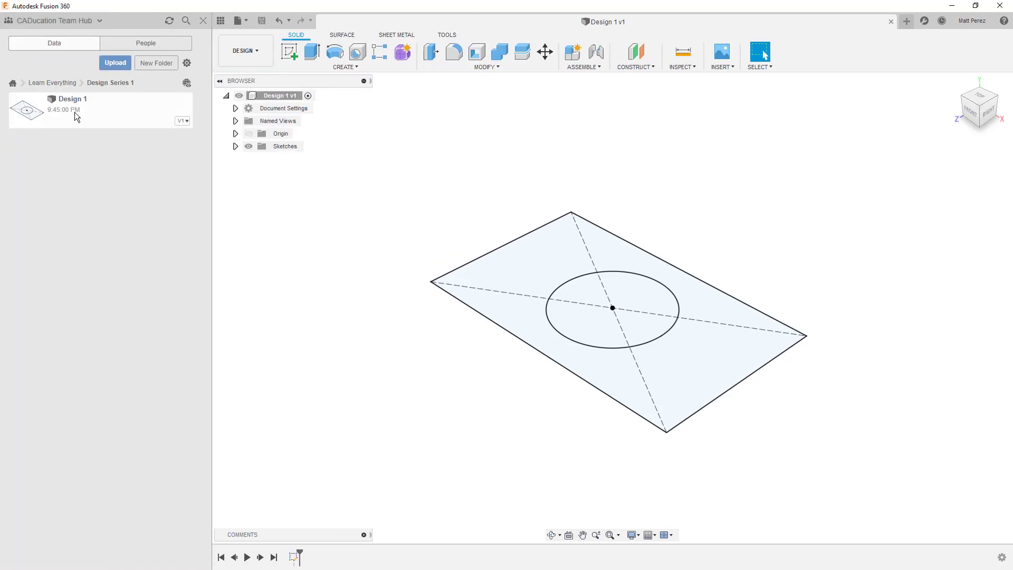
{"action": "left_click", "coordinate": [218, 21]}
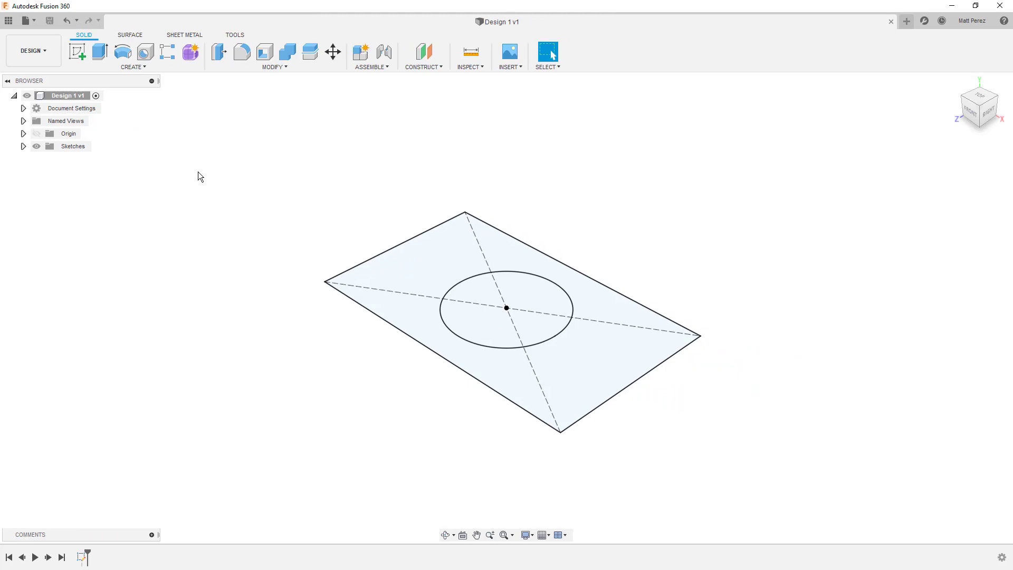
{"action": "left_click", "coordinate": [23, 147]}
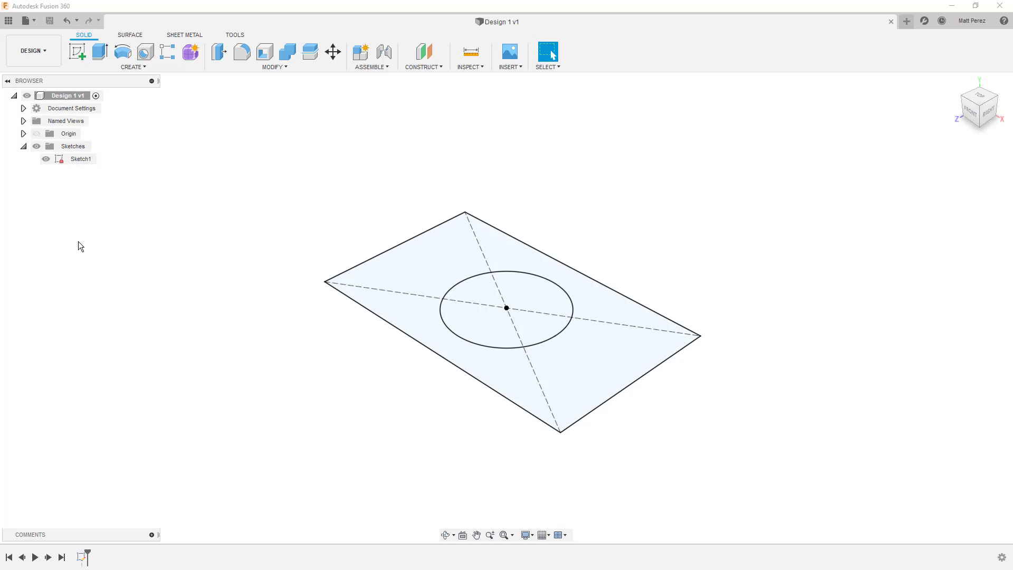
{"action": "left_click", "coordinate": [46, 161]}
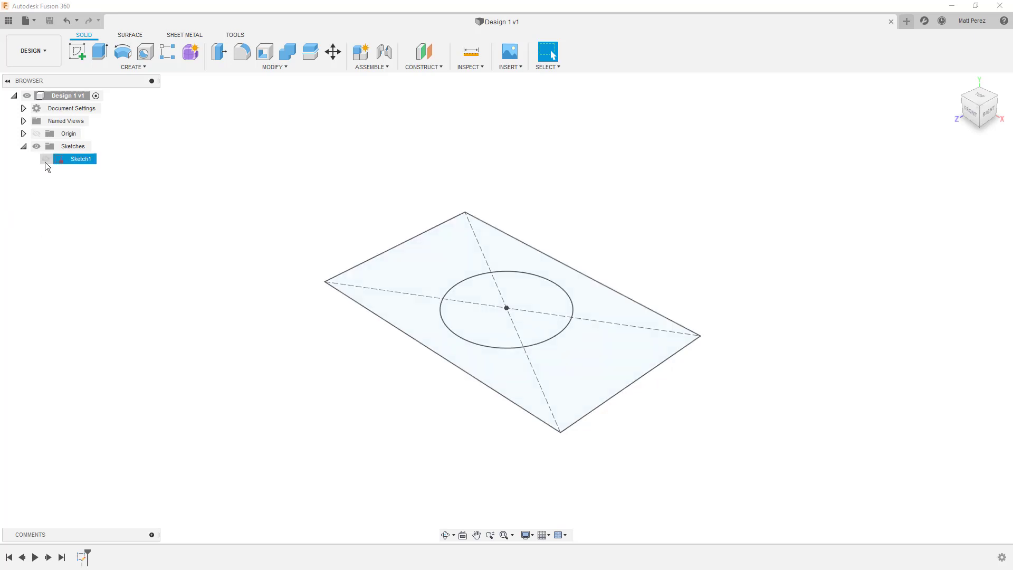
{"action": "left_click", "coordinate": [46, 159]}
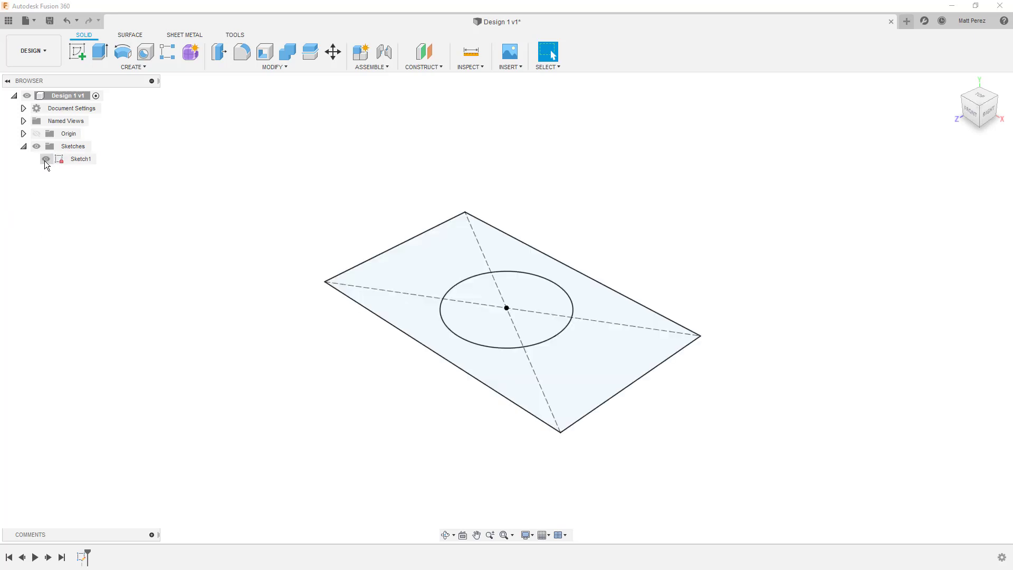
{"action": "left_click", "coordinate": [24, 146]}
{"action": "left_click", "coordinate": [24, 147]}
{"action": "right_click", "coordinate": [74, 161]}
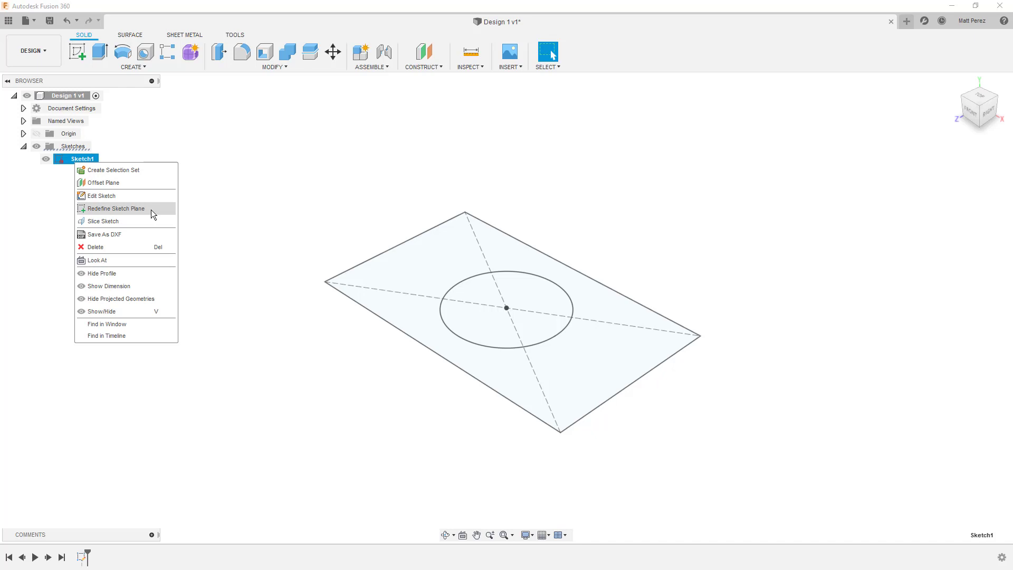
{"action": "left_click", "coordinate": [222, 281]}
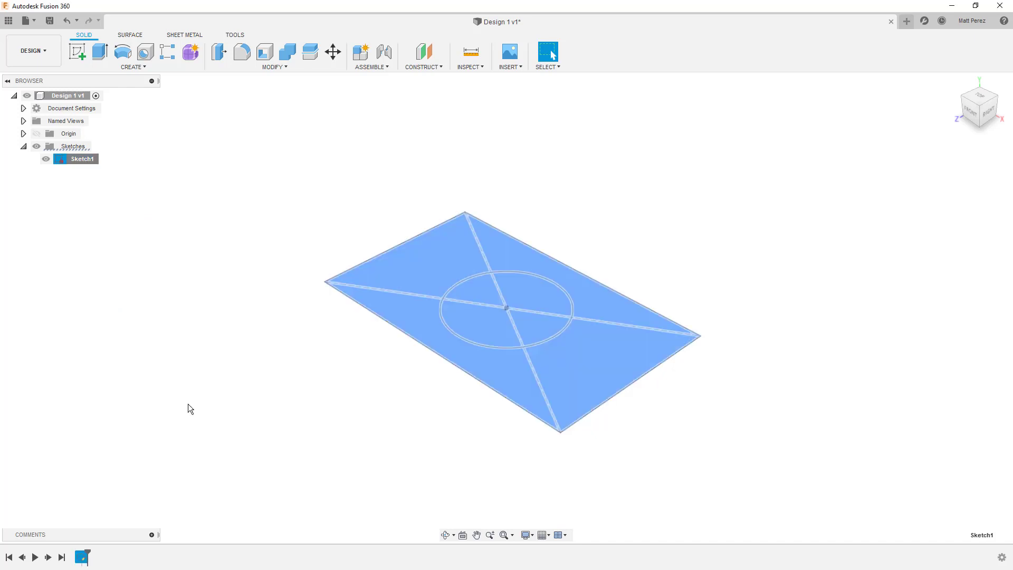
{"action": "right_click", "coordinate": [82, 558]}
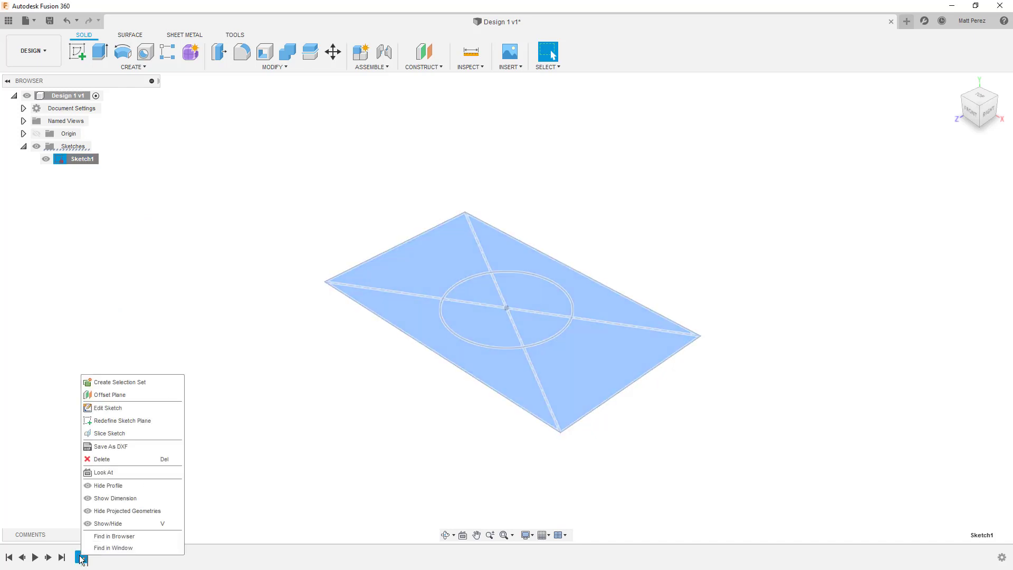
{"action": "left_click", "coordinate": [276, 450]}
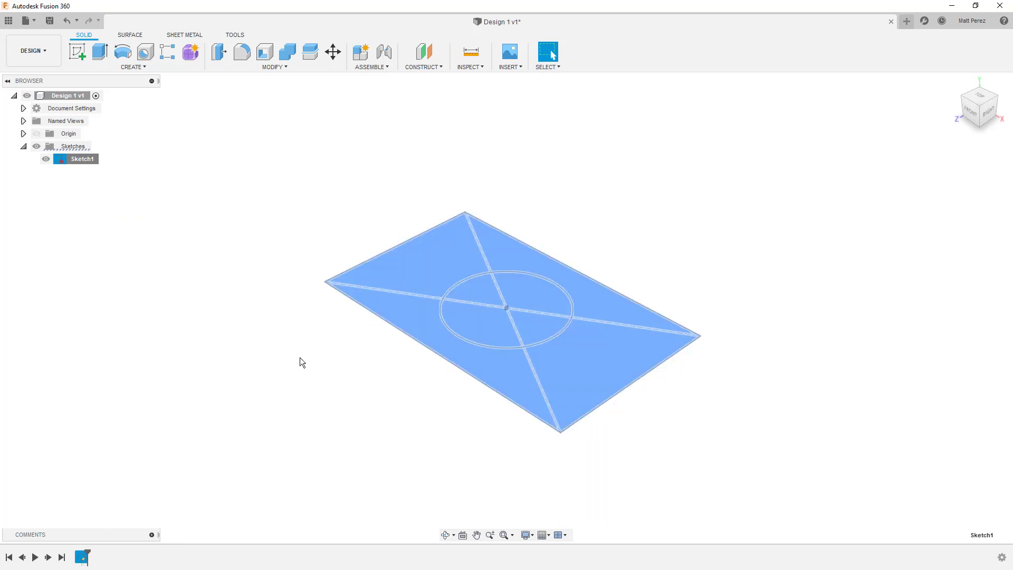
{"action": "left_click", "coordinate": [255, 381]}
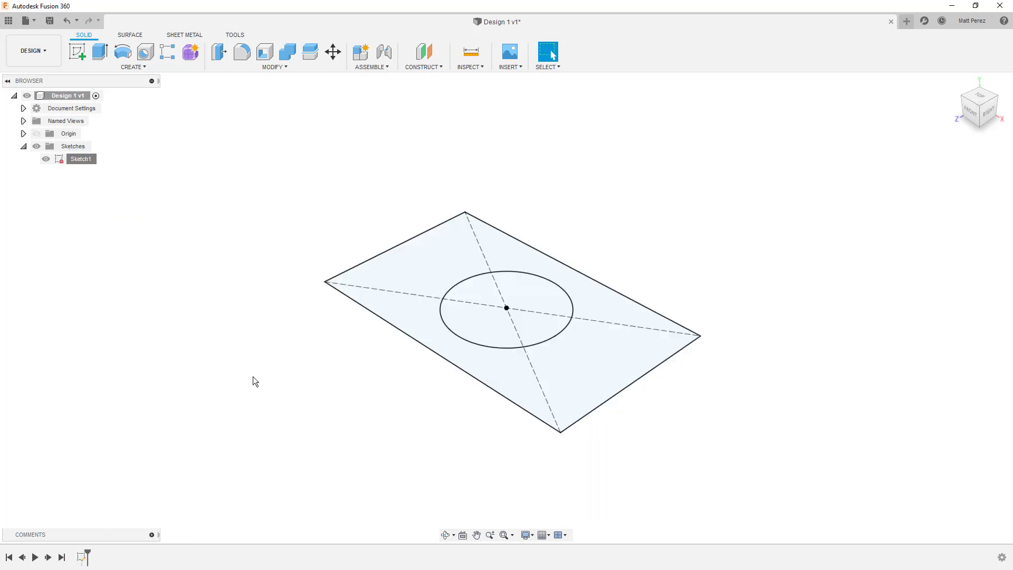
{"action": "double_click", "coordinate": [82, 558]}
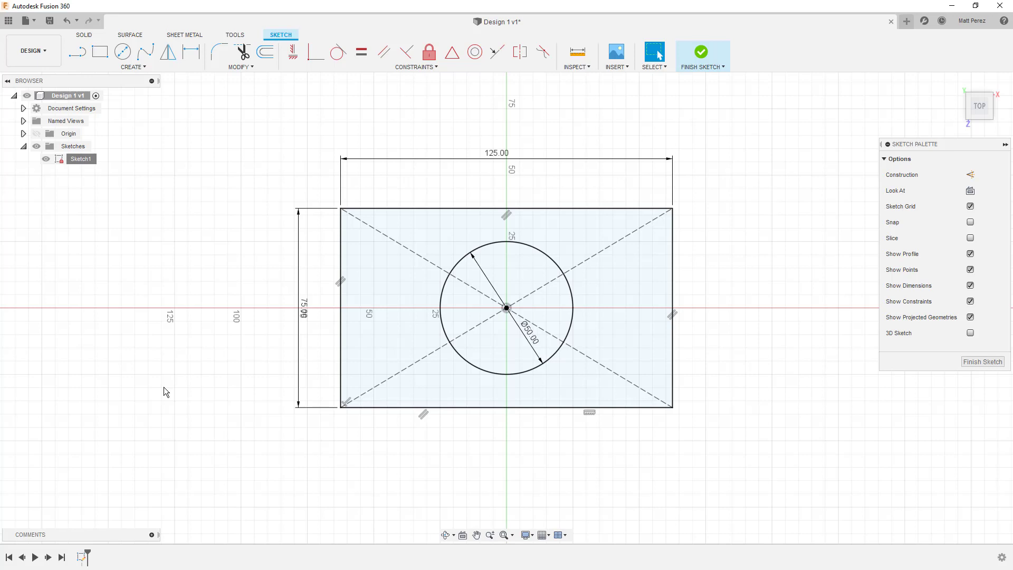
{"action": "right_click", "coordinate": [76, 159]}
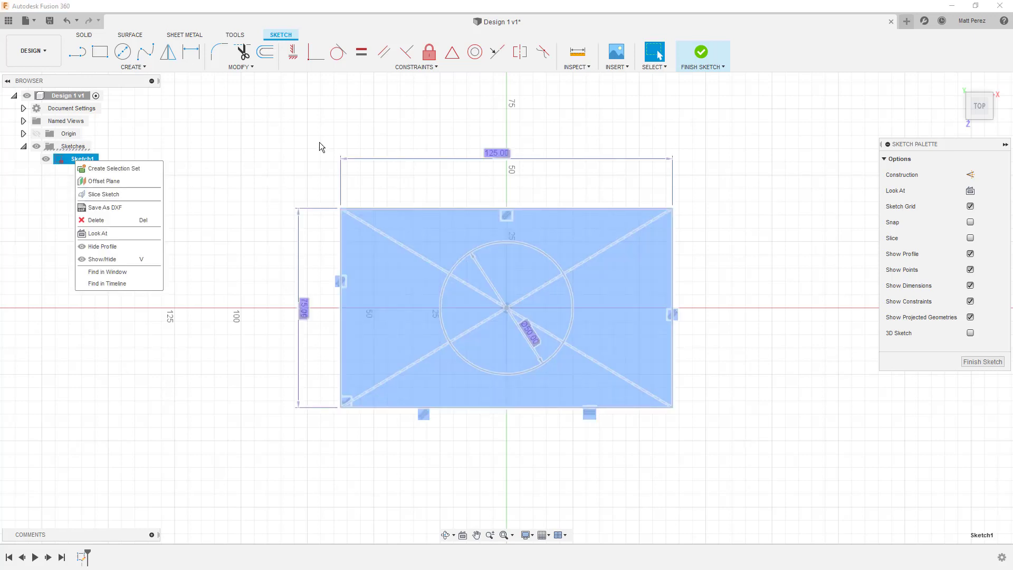
{"action": "left_click", "coordinate": [271, 156]}
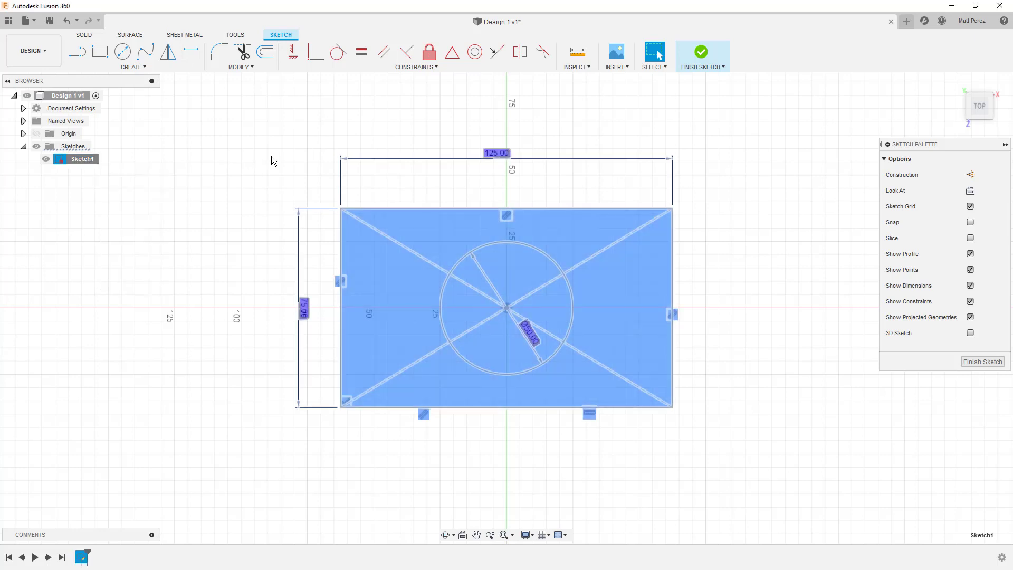
{"action": "left_click", "coordinate": [274, 157]}
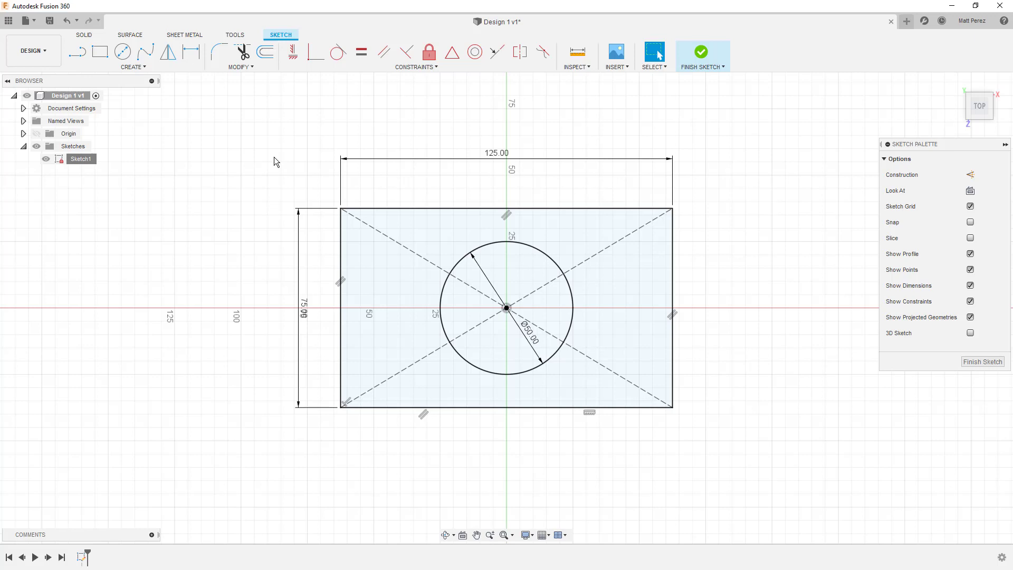
- Finish the sketch, show Sketch1's dimensions, change 125 to 250 and 75 to 100, then hide them
{"action": "left_click", "coordinate": [701, 55]}
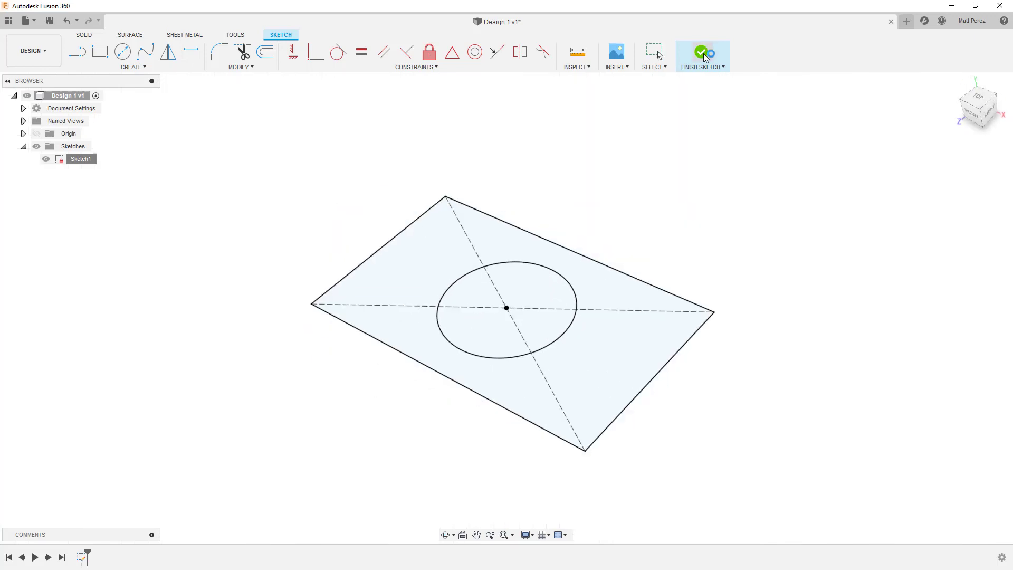
{"action": "right_click", "coordinate": [71, 159]}
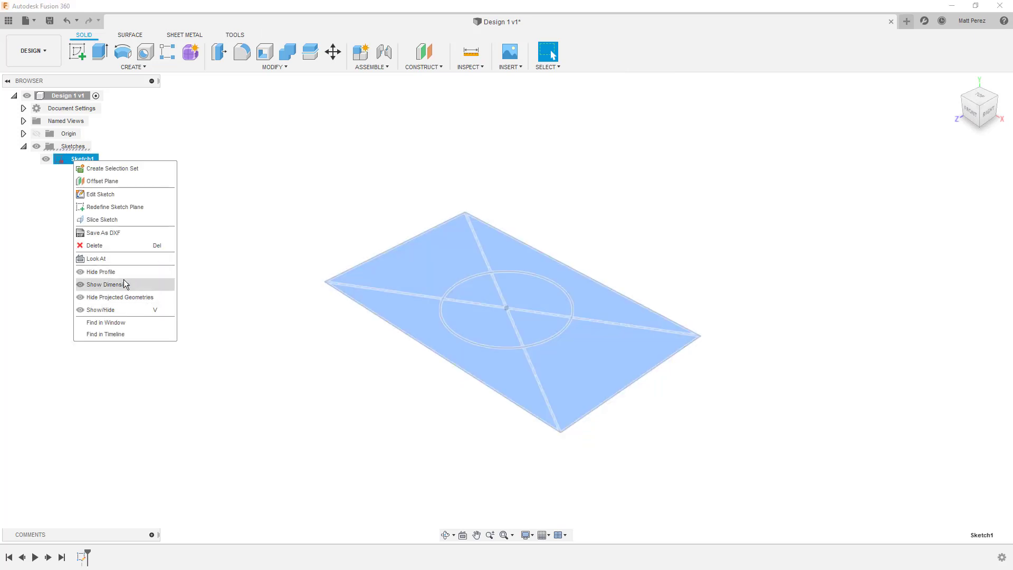
{"action": "left_click", "coordinate": [121, 285]}
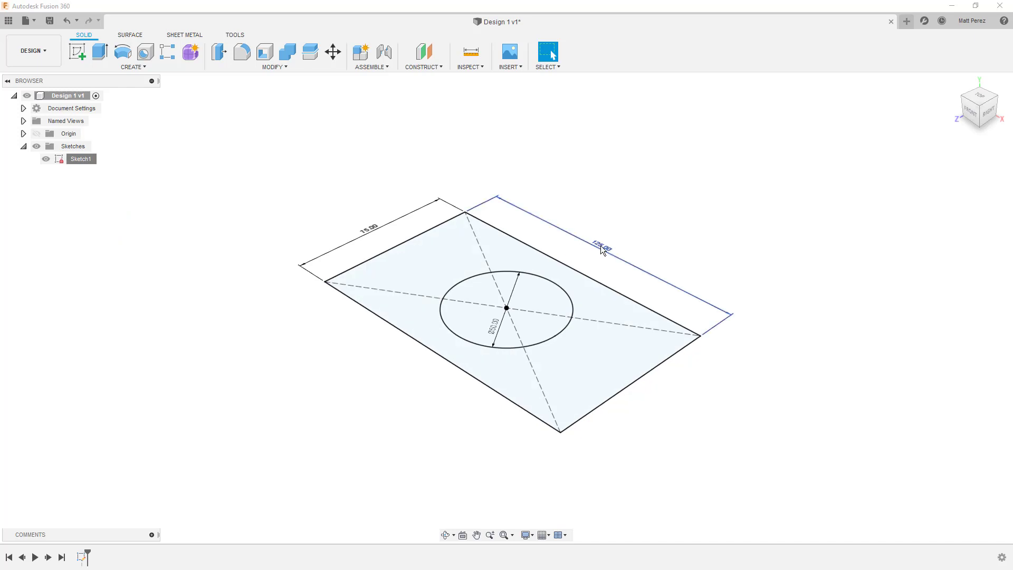
{"action": "double_click", "coordinate": [601, 247]}
{"action": "type", "text": "250"}
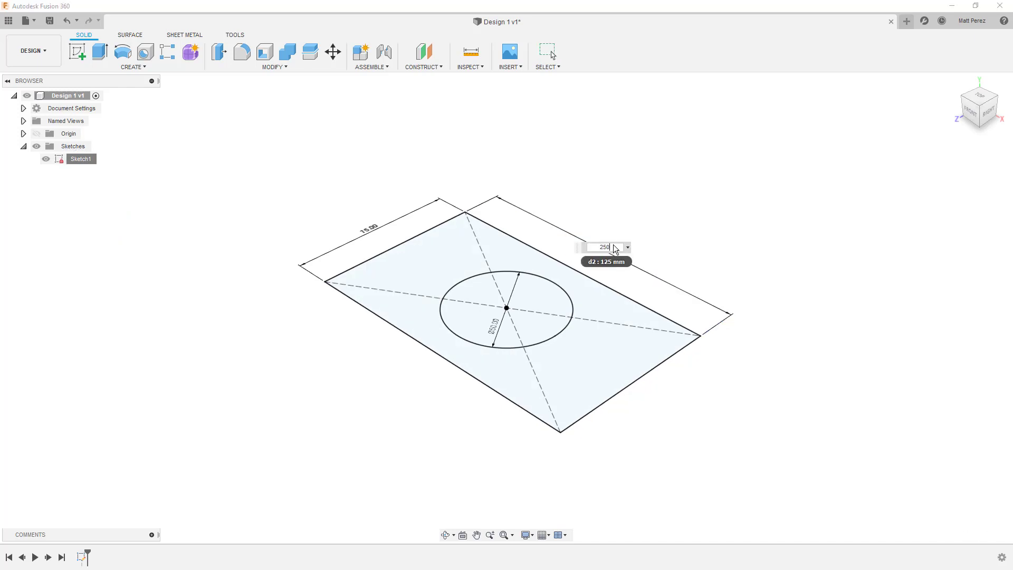
{"action": "key", "text": "Return"}
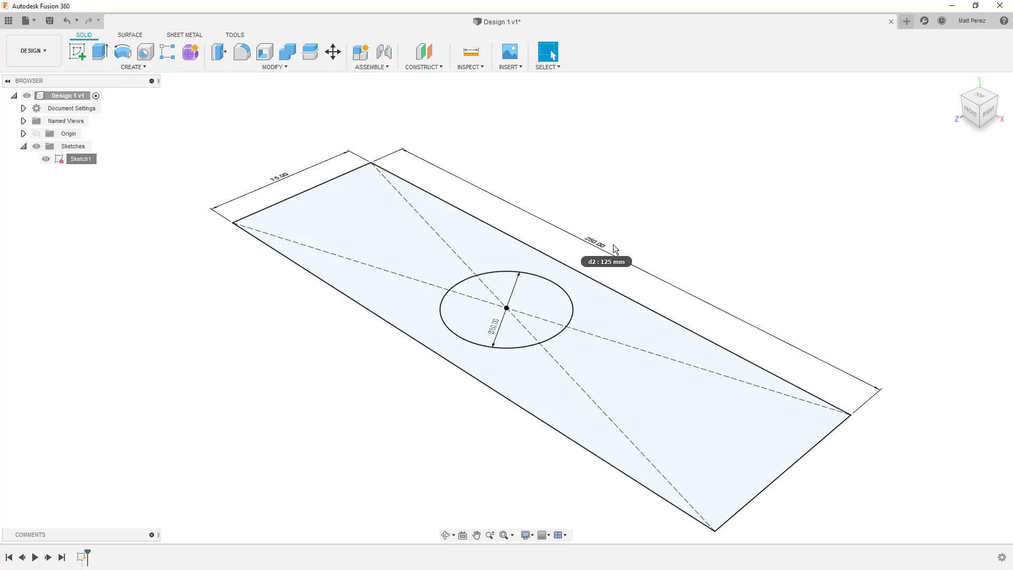
{"action": "double_click", "coordinate": [279, 181]}
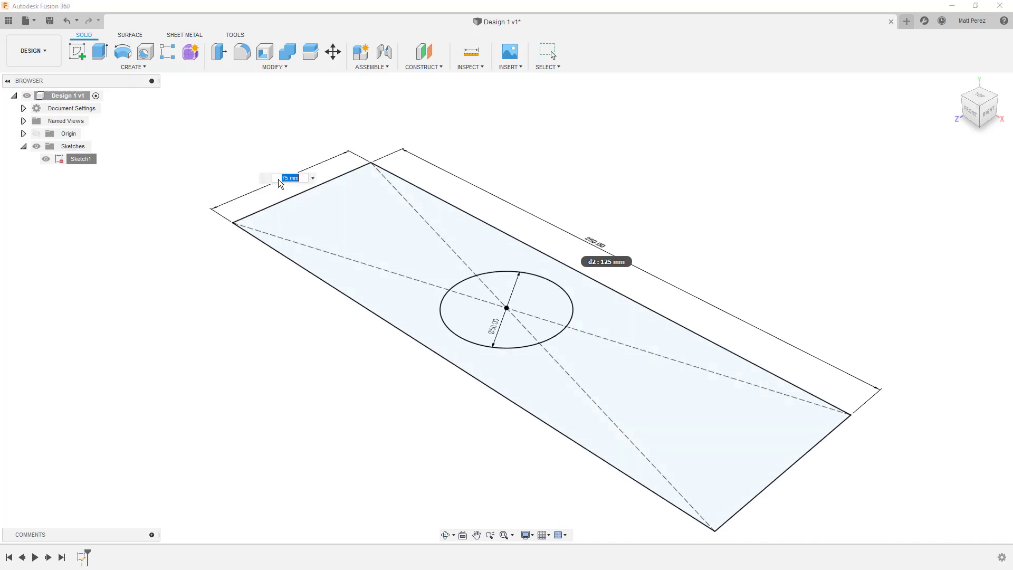
{"action": "type", "text": "100"}
{"action": "key", "text": "Return"}
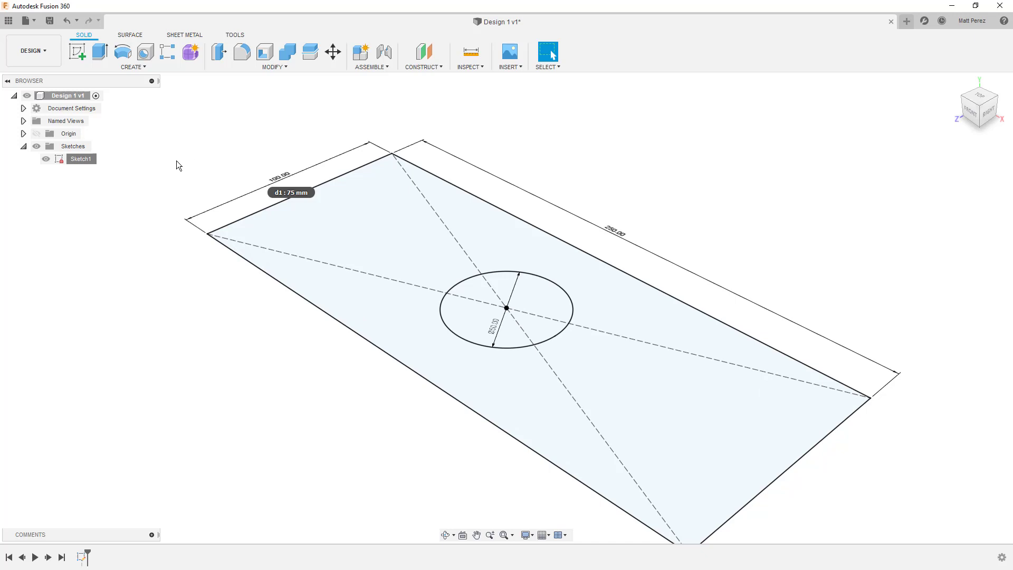
{"action": "right_click", "coordinate": [74, 159]}
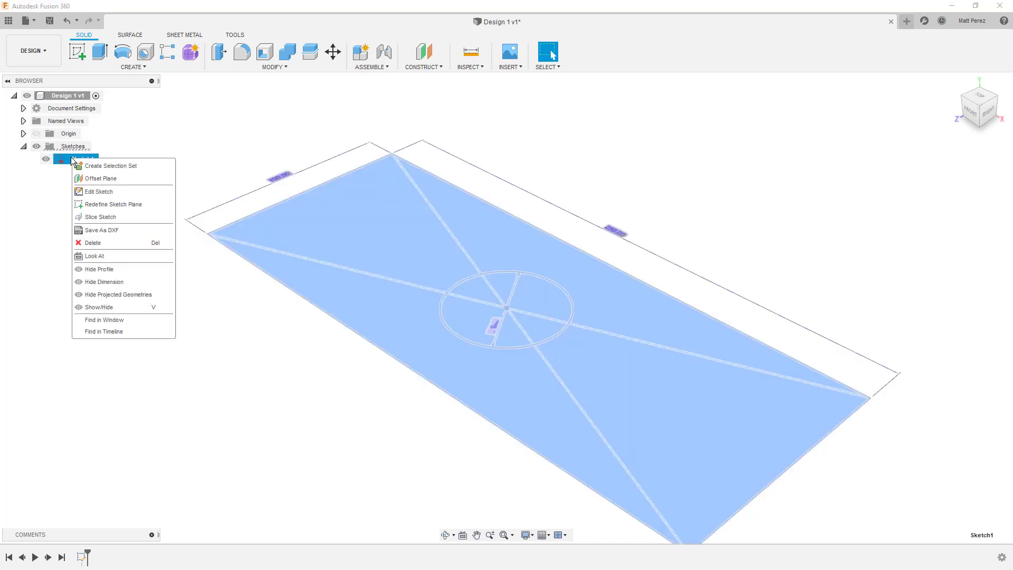
{"action": "left_click", "coordinate": [108, 281]}
- Reopen Sketch1 from the timeline and zoom out to see the 250 × 100 rectangle and Ø50 circle
{"action": "scroll", "coordinate": [369, 196], "scroll_direction": "down", "scroll_amount": 2}
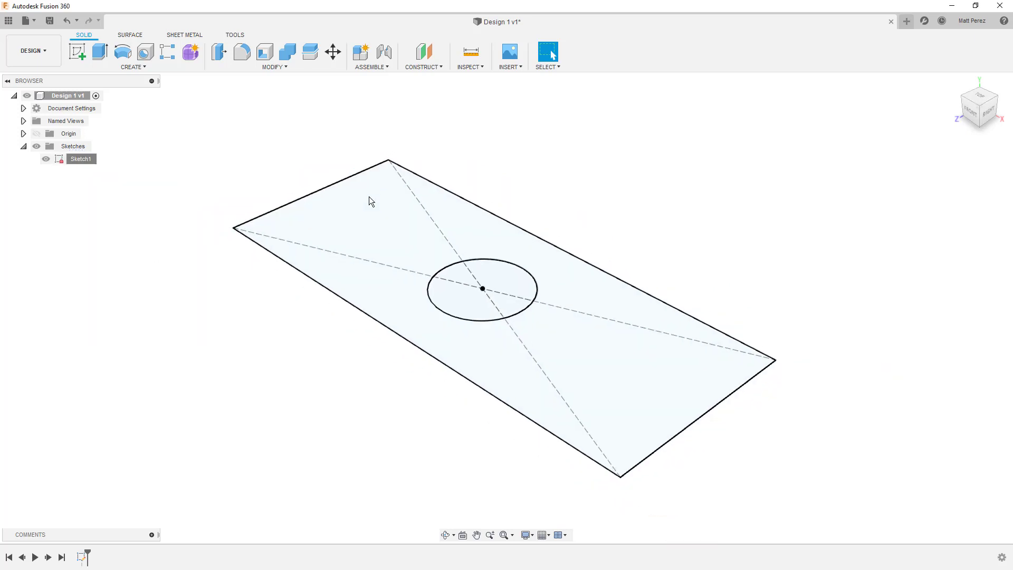
{"action": "double_click", "coordinate": [83, 557]}
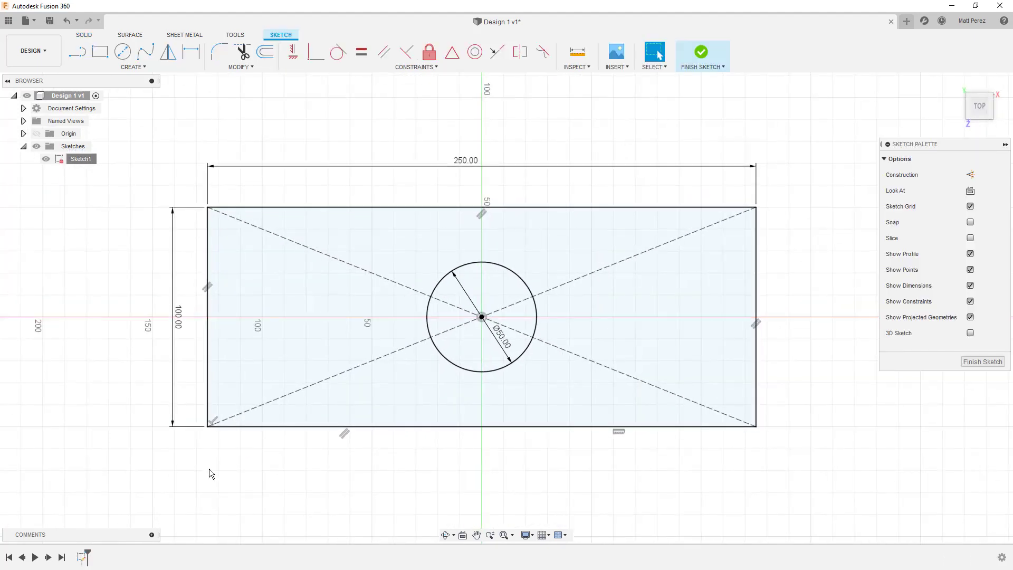
{"action": "scroll", "coordinate": [395, 265], "scroll_direction": "down", "scroll_amount": 2}
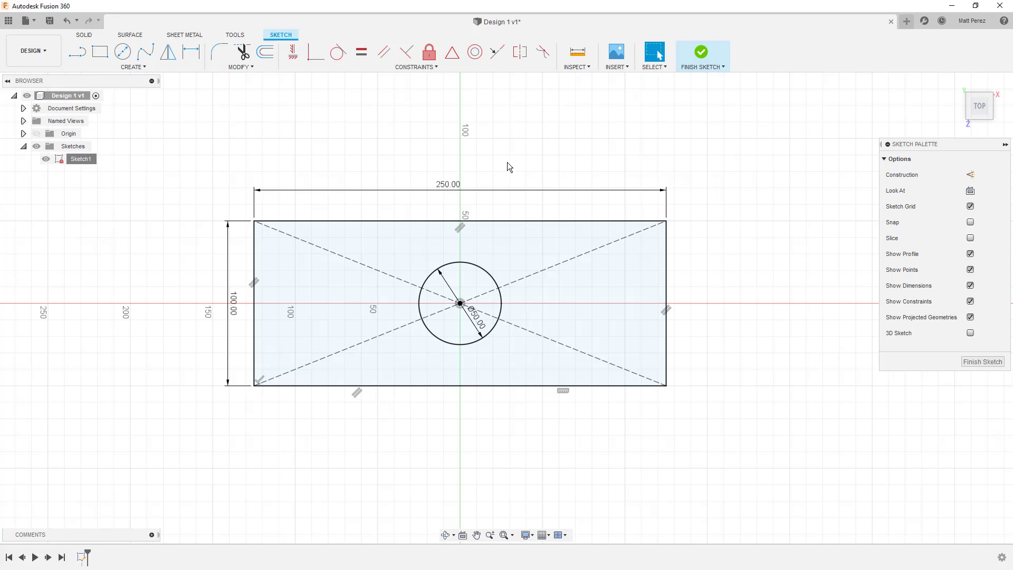
- Offset the Ø50 circle outward by 10 mm to form a concentric outer circle
{"action": "left_click", "coordinate": [255, 67]}
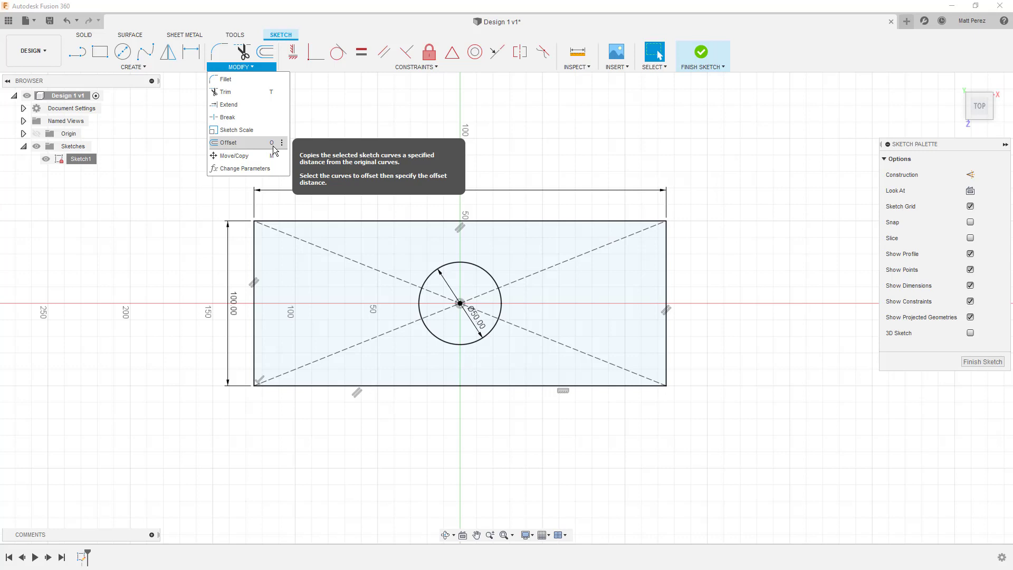
{"action": "left_click", "coordinate": [246, 145]}
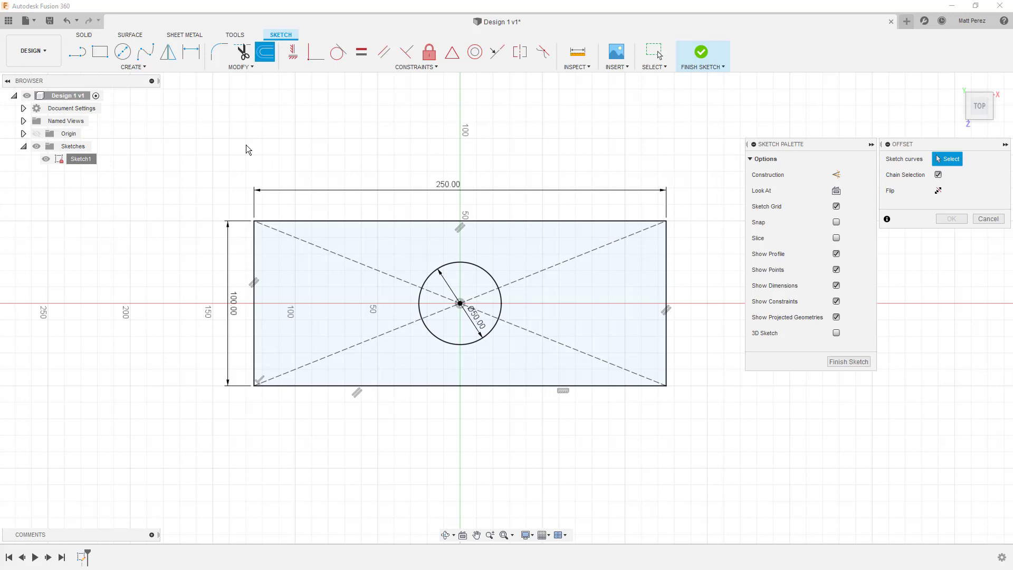
{"action": "left_click", "coordinate": [469, 262]}
{"action": "mouse_move", "coordinate": [470, 261]}
{"action": "left_mouse_down"}
{"action": "mouse_move", "coordinate": [474, 241]}
{"action": "mouse_move", "coordinate": [468, 280]}
{"action": "mouse_move", "coordinate": [475, 243]}
{"action": "mouse_move", "coordinate": [457, 276]}
{"action": "mouse_move", "coordinate": [475, 244]}
{"action": "mouse_move", "coordinate": [474, 271]}
{"action": "left_mouse_up"}
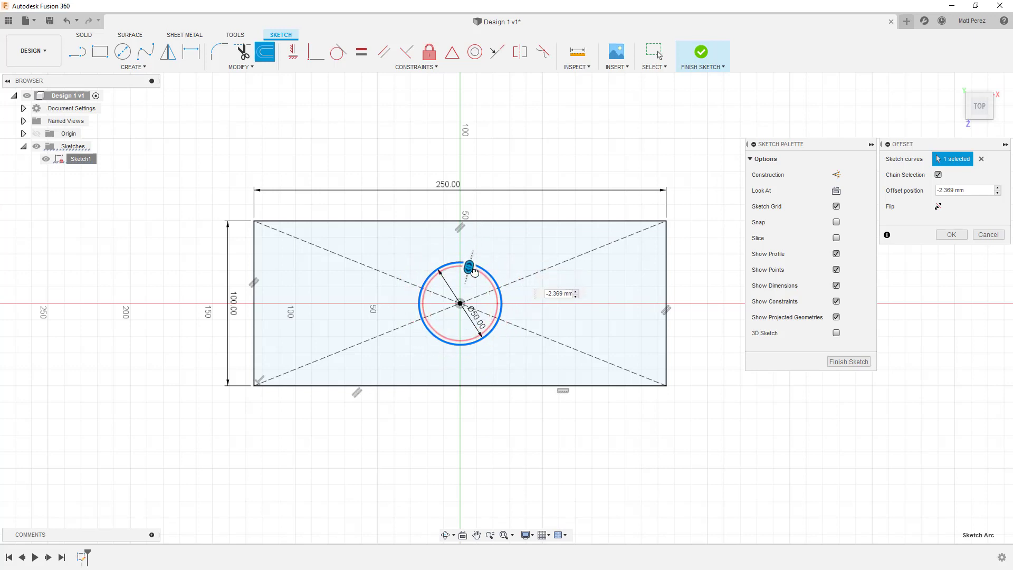
{"action": "mouse_move", "coordinate": [474, 271]}
{"action": "left_mouse_down"}
{"action": "mouse_move", "coordinate": [473, 280]}
{"action": "mouse_move", "coordinate": [480, 254]}
{"action": "left_mouse_up"}
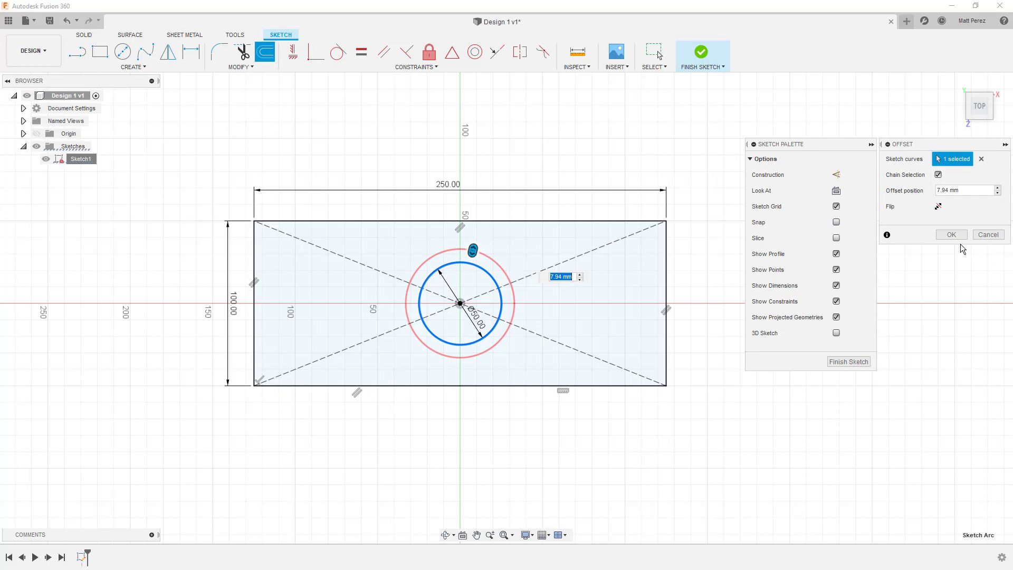
{"action": "key", "text": "Return"}
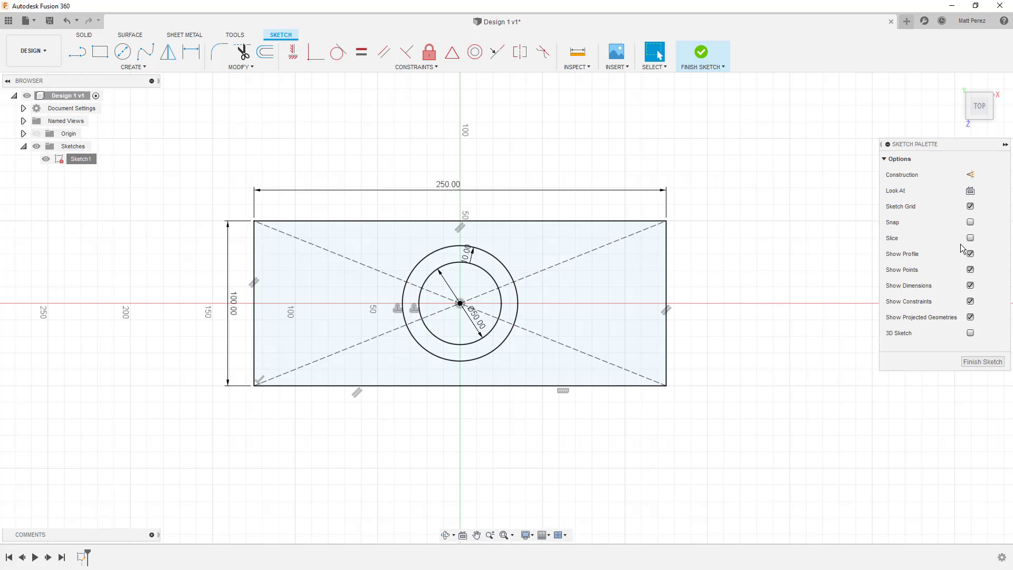
- Move the Ø50.00 and 10.00 labels aside, then dimension the outer circle's diameter as Ø70
{"action": "left_click_drag", "start_coordinate": [476, 321], "coordinate": [572, 289]}
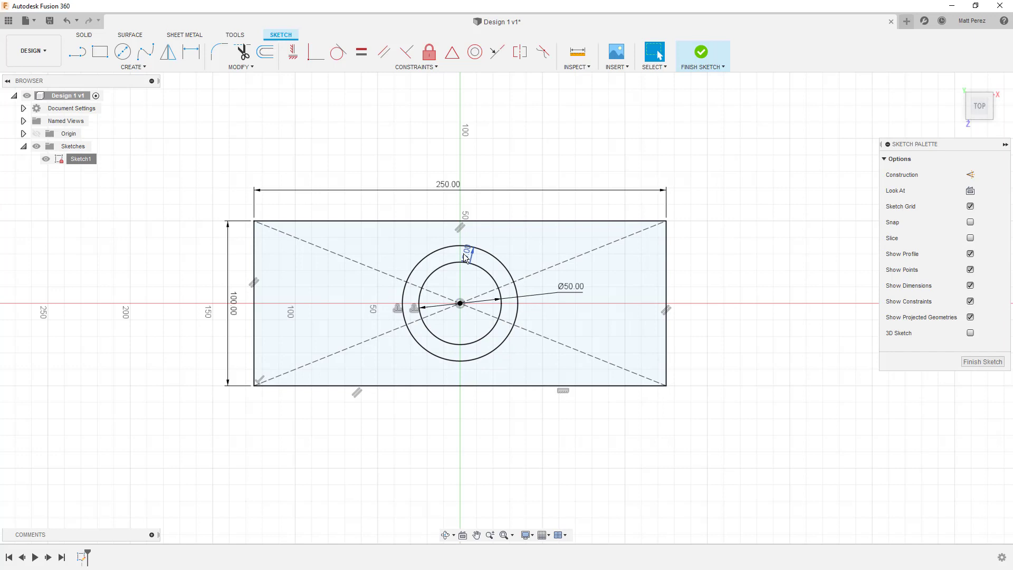
{"action": "left_click_drag", "start_coordinate": [465, 257], "coordinate": [574, 281]}
{"action": "left_click", "coordinate": [191, 58]}
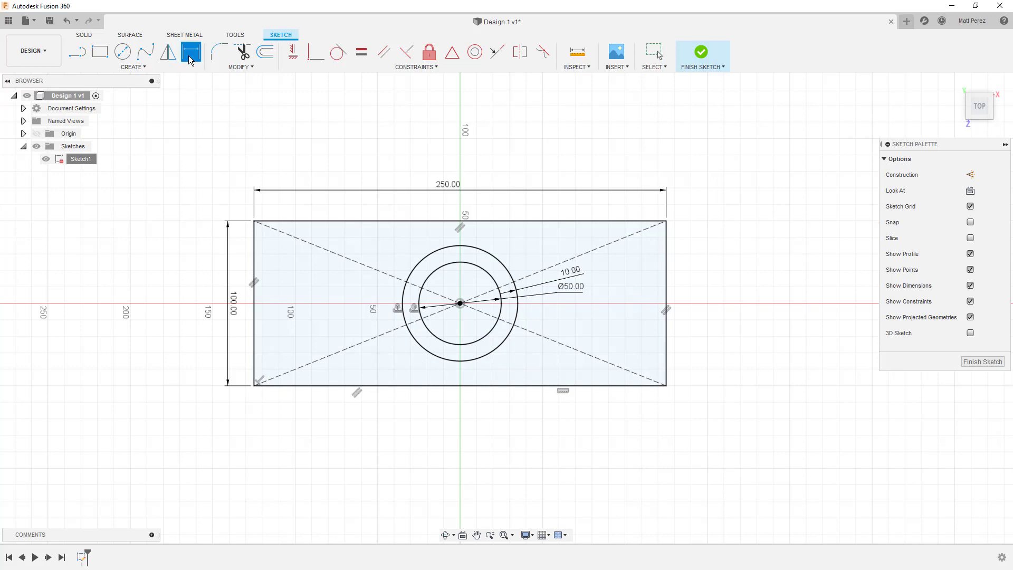
{"action": "left_click", "coordinate": [496, 260]}
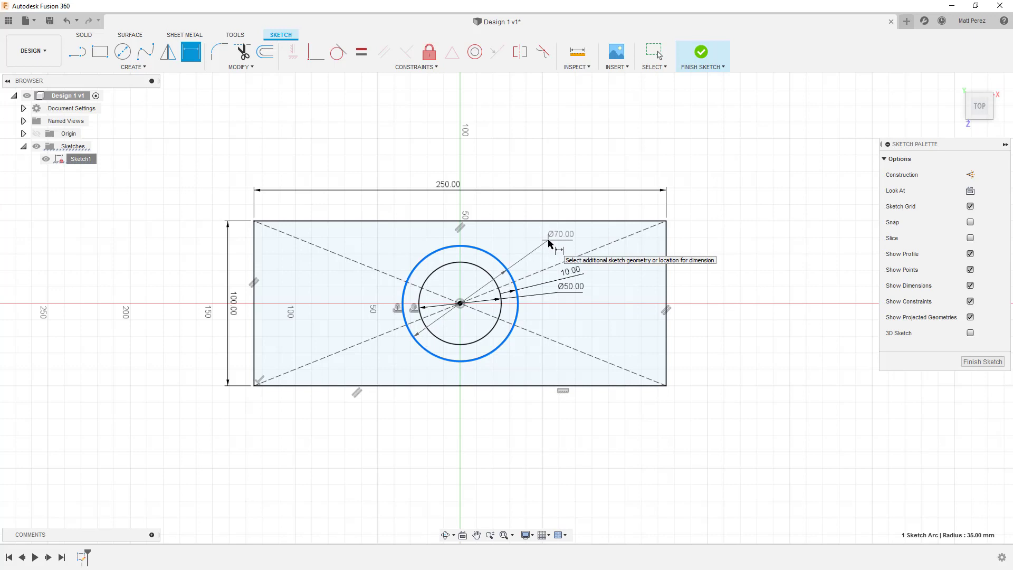
{"action": "left_click", "coordinate": [549, 244]}
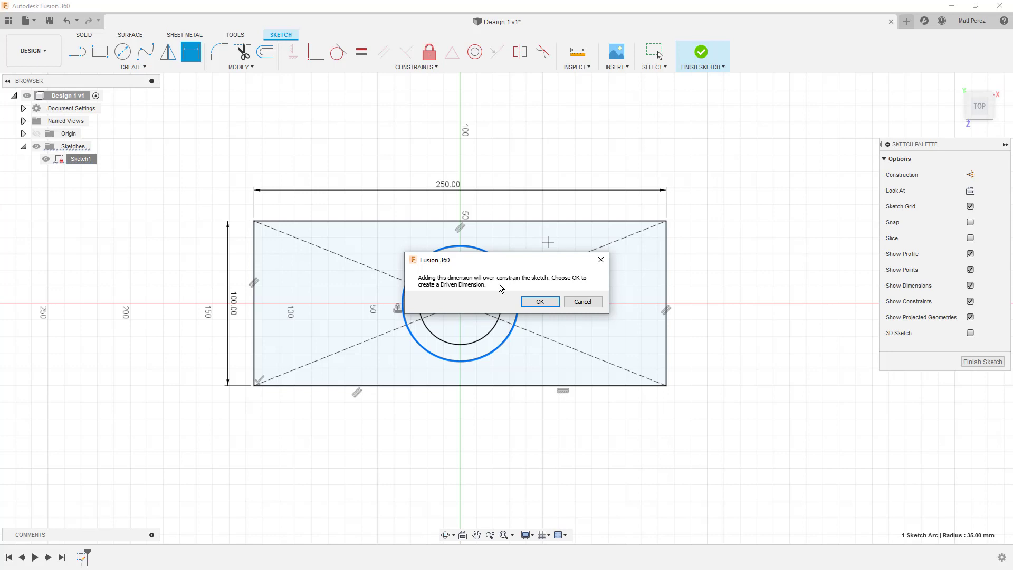
- Keep Ø70 as a driven reference dimension and change the inner circle diameter to 42.5
{"action": "left_click", "coordinate": [541, 302]}
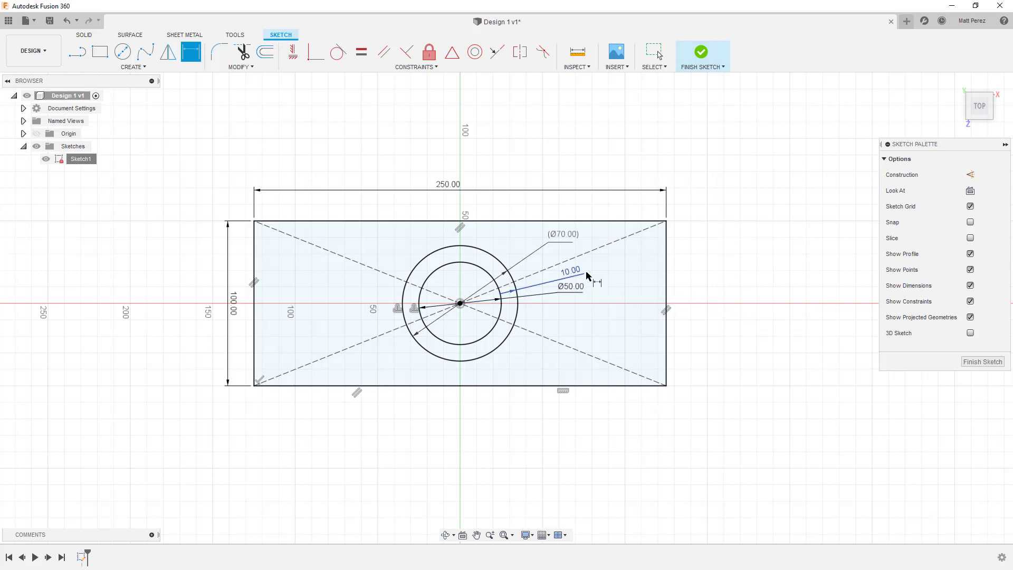
{"action": "double_click", "coordinate": [583, 291]}
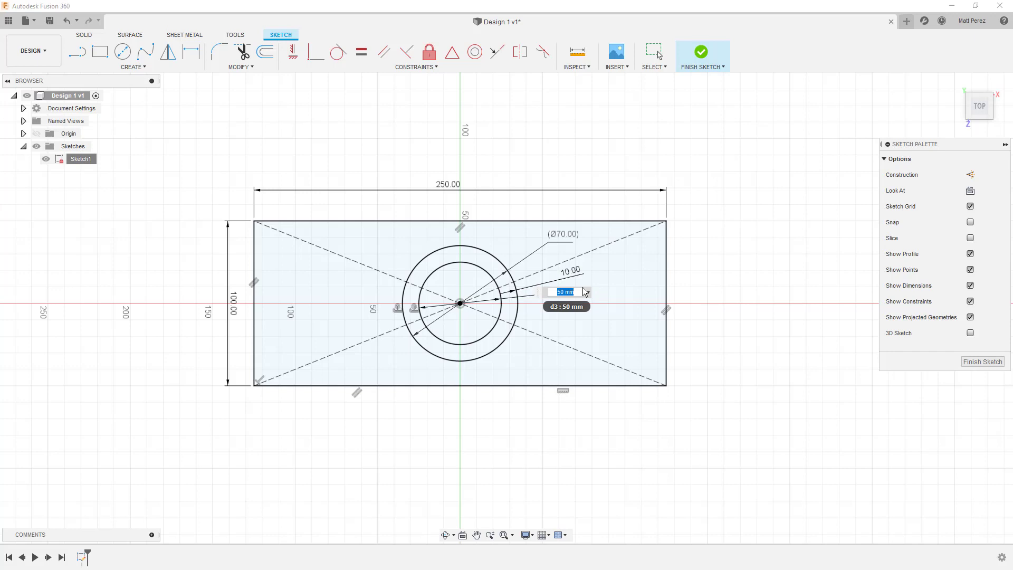
{"action": "type", "text": "42.5"}
{"action": "key", "text": "Return"}
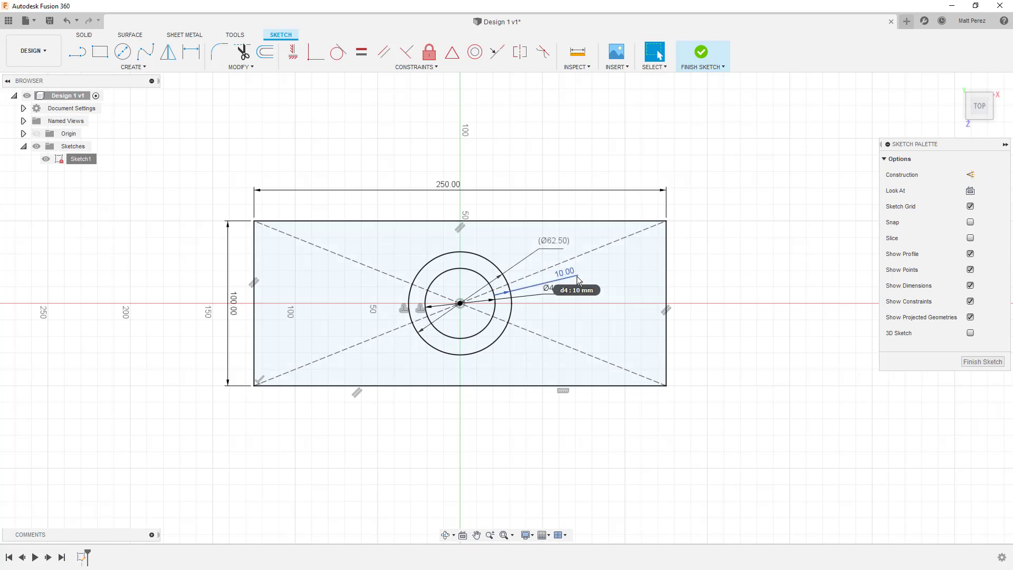
{"action": "left_click", "coordinate": [565, 295]}
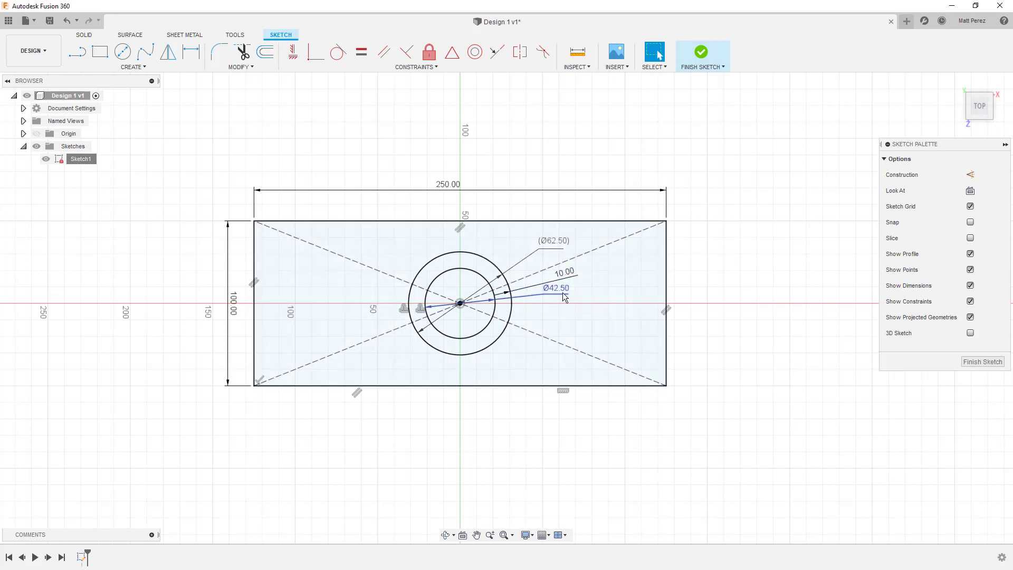
{"action": "left_click", "coordinate": [560, 243]}
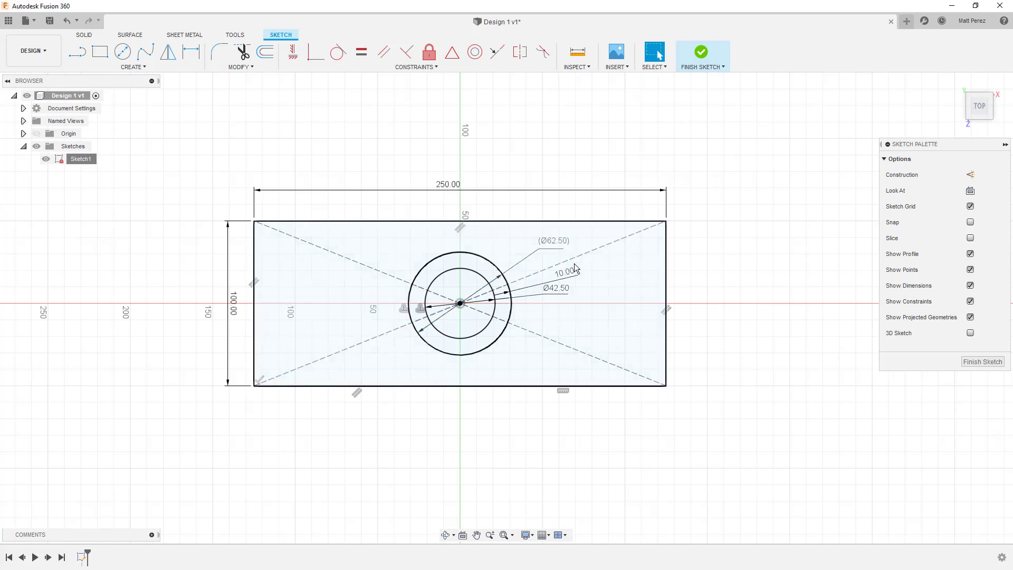
{"action": "mouse_move", "coordinate": [575, 273]}
{"action": "left_mouse_down"}
{"action": "mouse_move", "coordinate": [586, 285]}
{"action": "mouse_move", "coordinate": [564, 272]}
{"action": "left_mouse_up"}
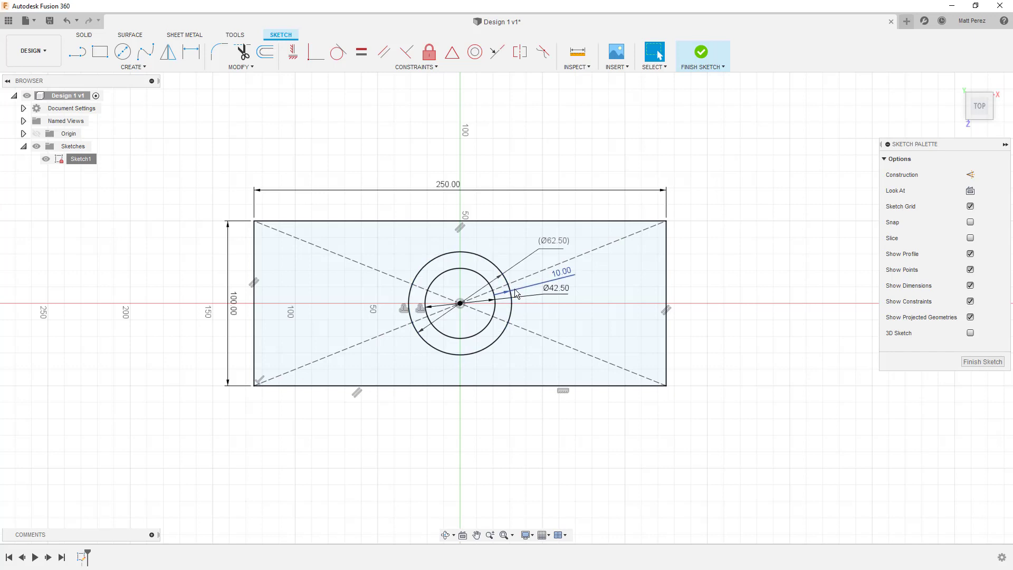
- Restore the inner diameter to 50 and widen the ring offset to 12.50, making the outer circle Ø75
{"action": "double_click", "coordinate": [552, 290]}
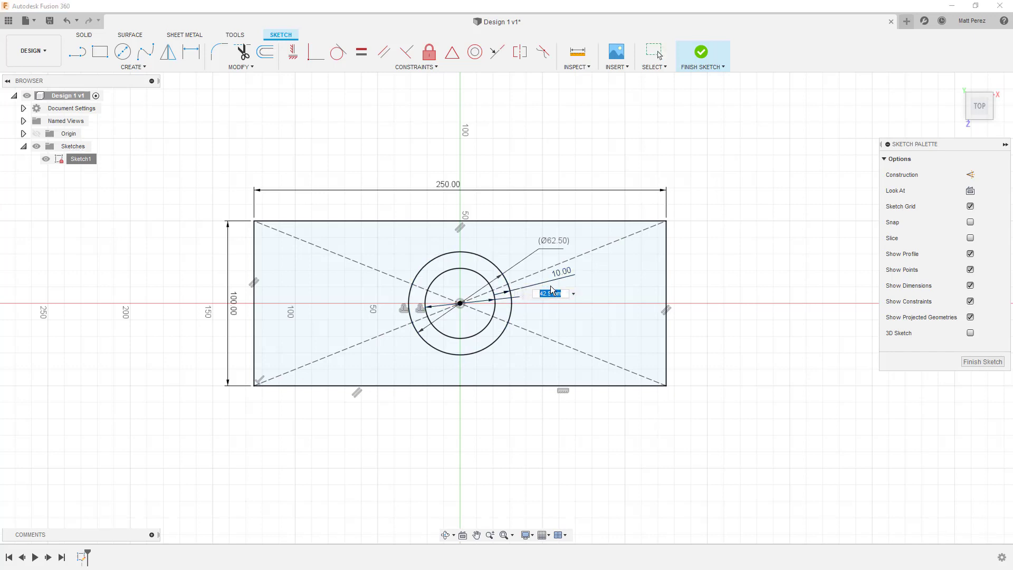
{"action": "type", "text": "50"}
{"action": "key", "text": "Return"}
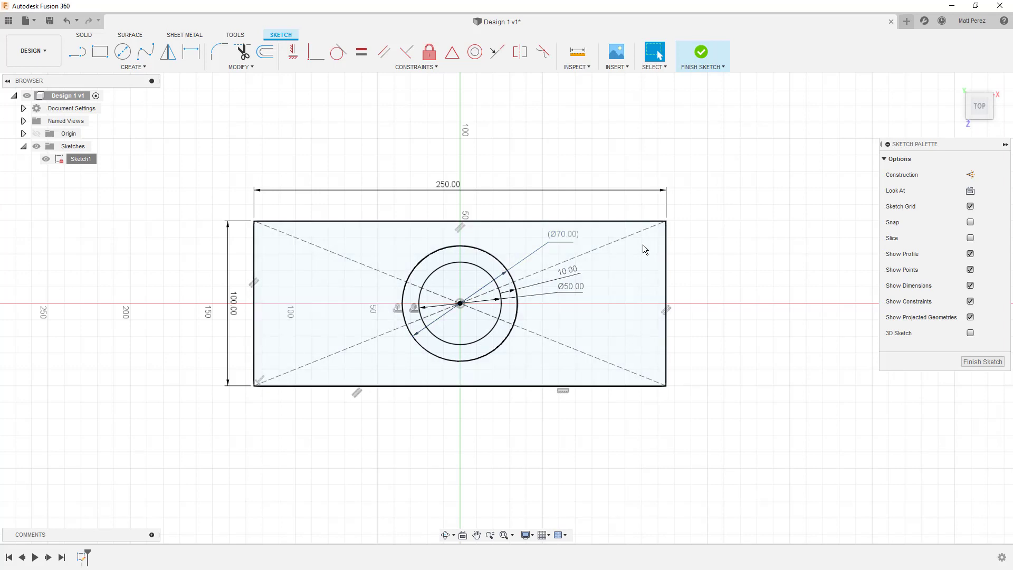
{"action": "double_click", "coordinate": [574, 270]}
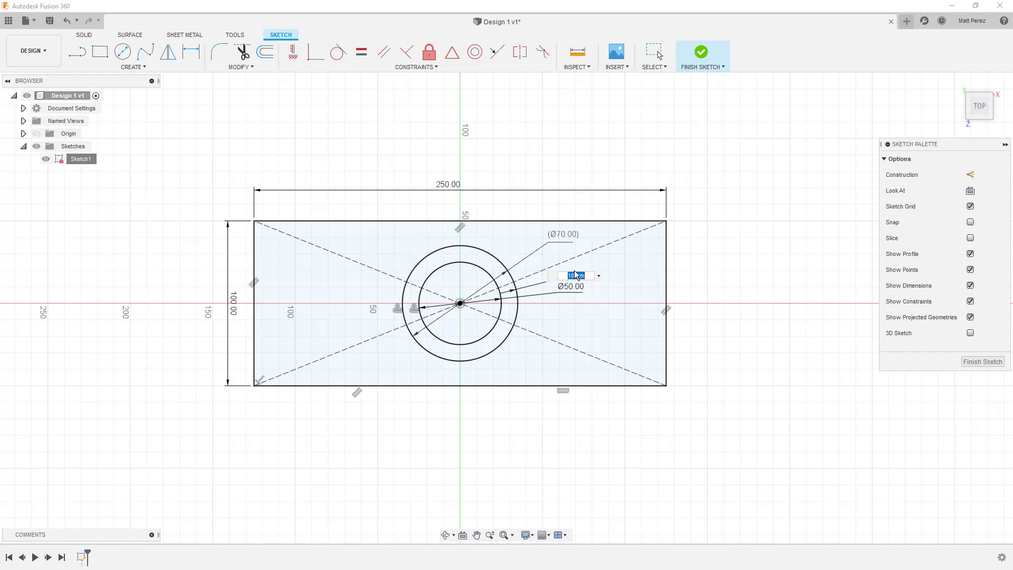
{"action": "type", "text": "12.5"}
{"action": "key", "text": "Return"}
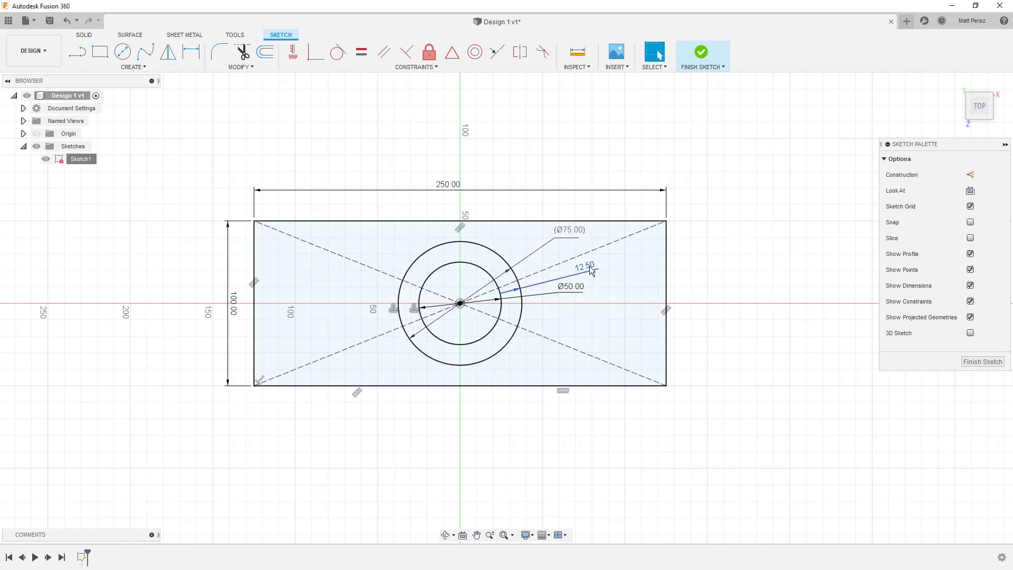
{"action": "left_click_drag", "start_coordinate": [593, 268], "coordinate": [580, 270]}
- Inspect the horizontal, parallel, perpendicular and offset constraints, the outer Ø75 circle and the centre point
{"action": "scroll", "coordinate": [343, 140], "scroll_direction": "down", "scroll_amount": 4}
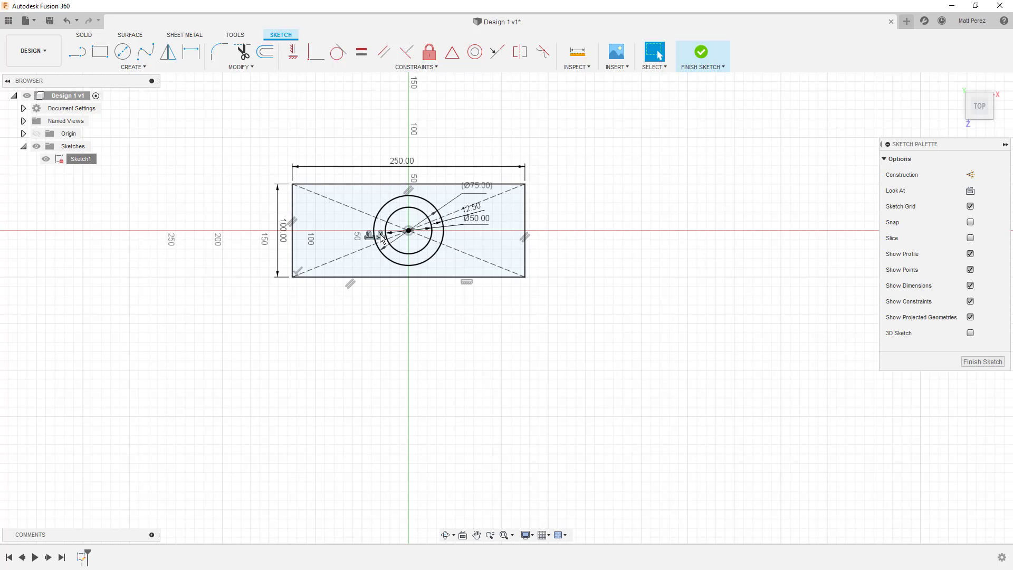
{"action": "left_click", "coordinate": [466, 284]}
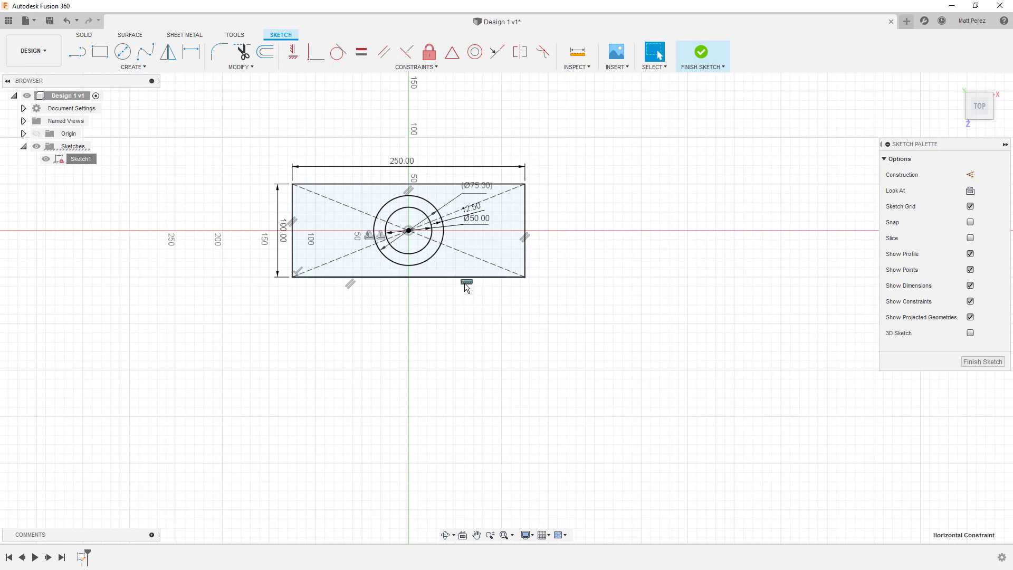
{"action": "left_click", "coordinate": [351, 285]}
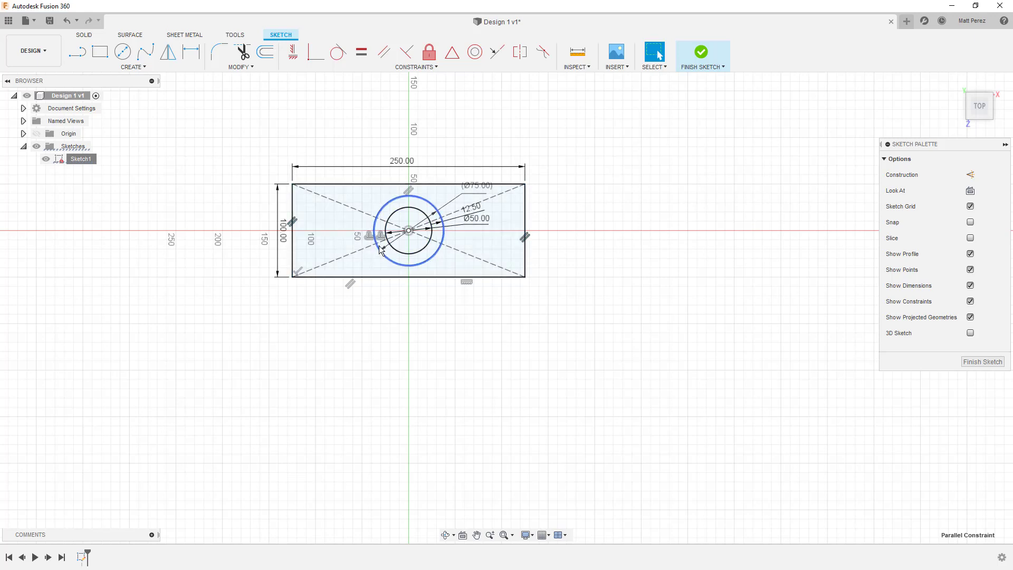
{"action": "left_click", "coordinate": [298, 272]}
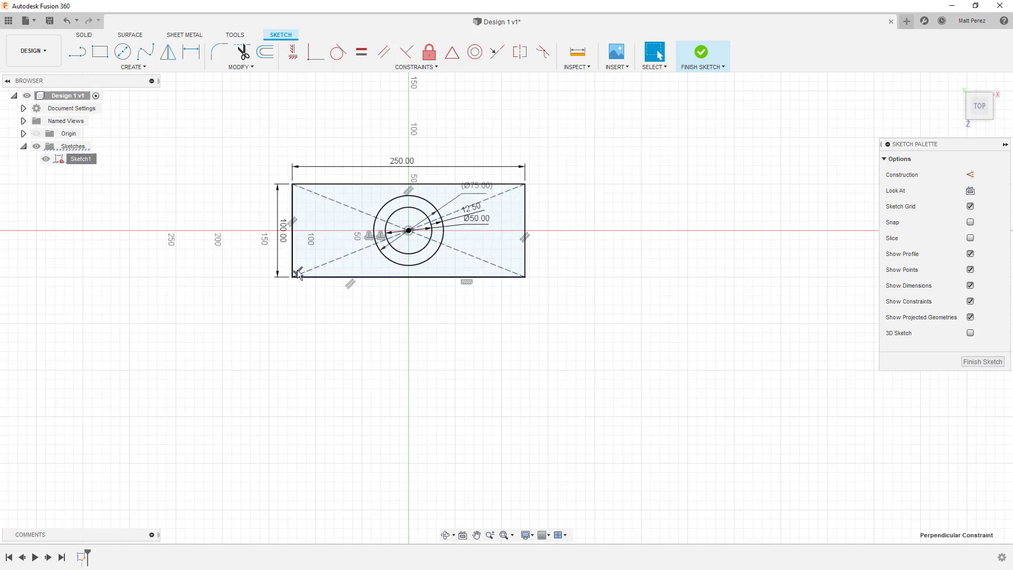
{"action": "left_click", "coordinate": [370, 235]}
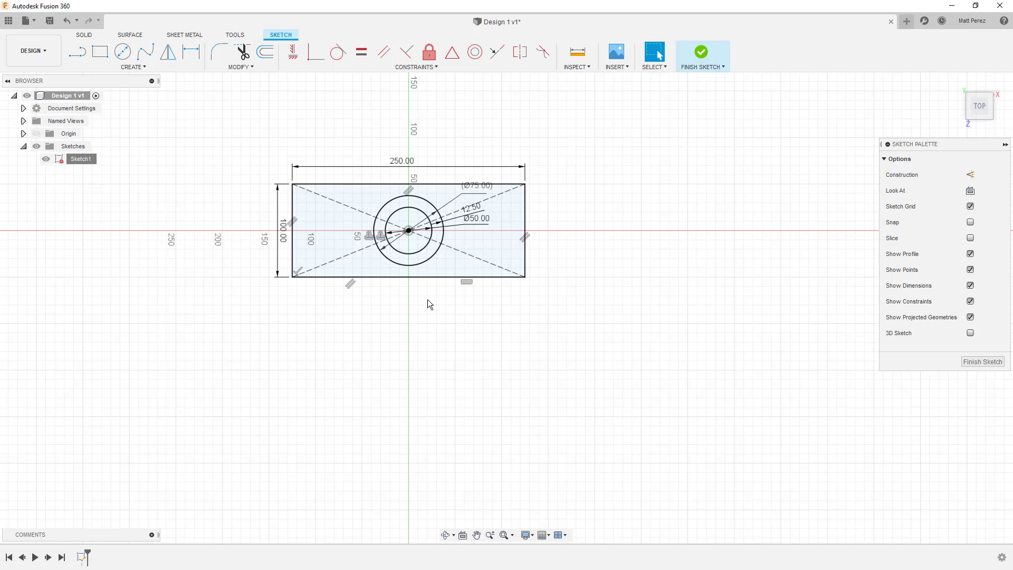
{"action": "left_click", "coordinate": [409, 265]}
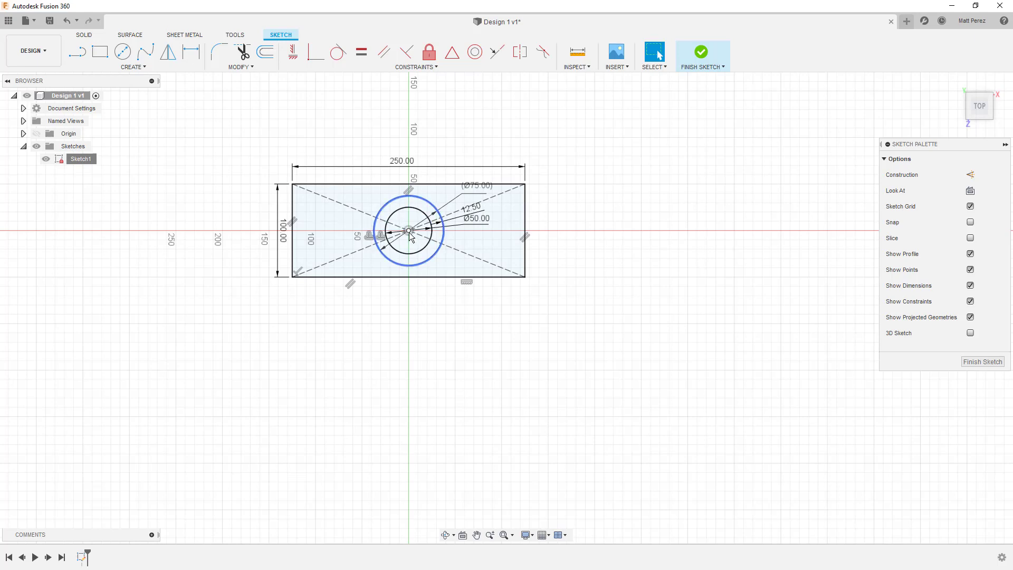
{"action": "left_click", "coordinate": [409, 233]}
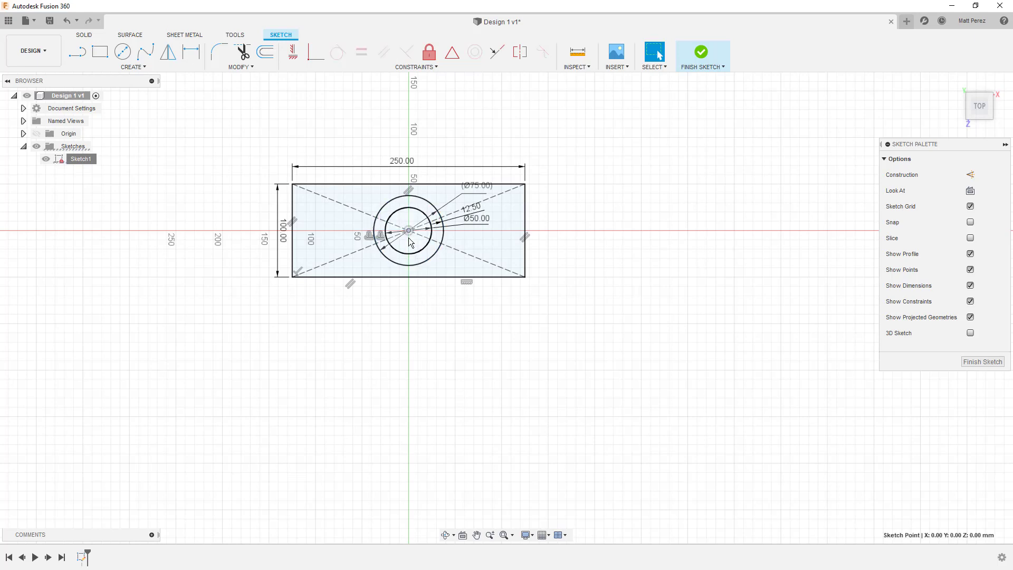
{"action": "left_click", "coordinate": [422, 355]}
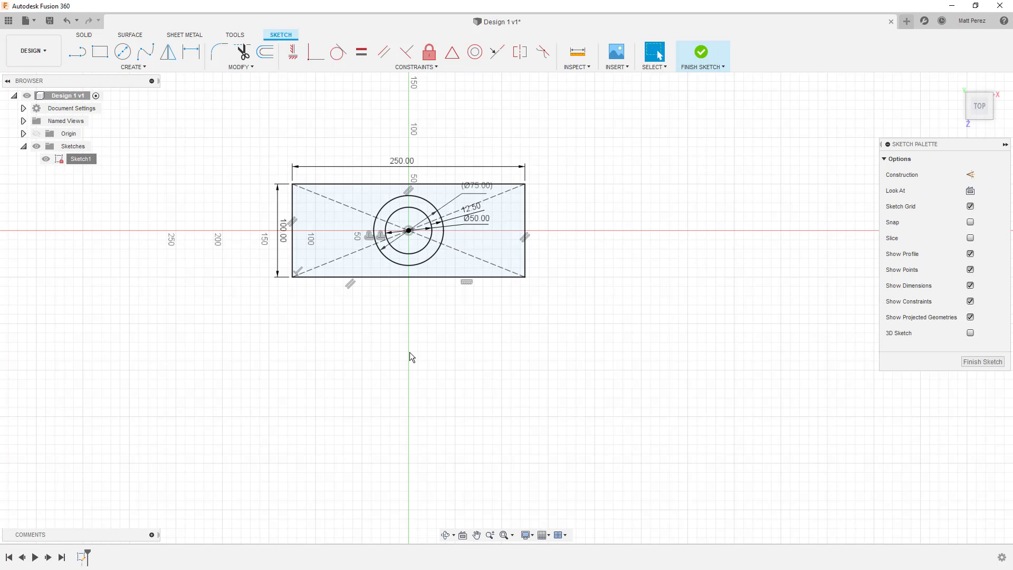
{"action": "key", "text": "l"}
- Draw two connected lines from the rectangle's bottom-right corner, down-right then up-right, and adjust their shared endpoint
{"action": "left_click", "coordinate": [525, 277]}
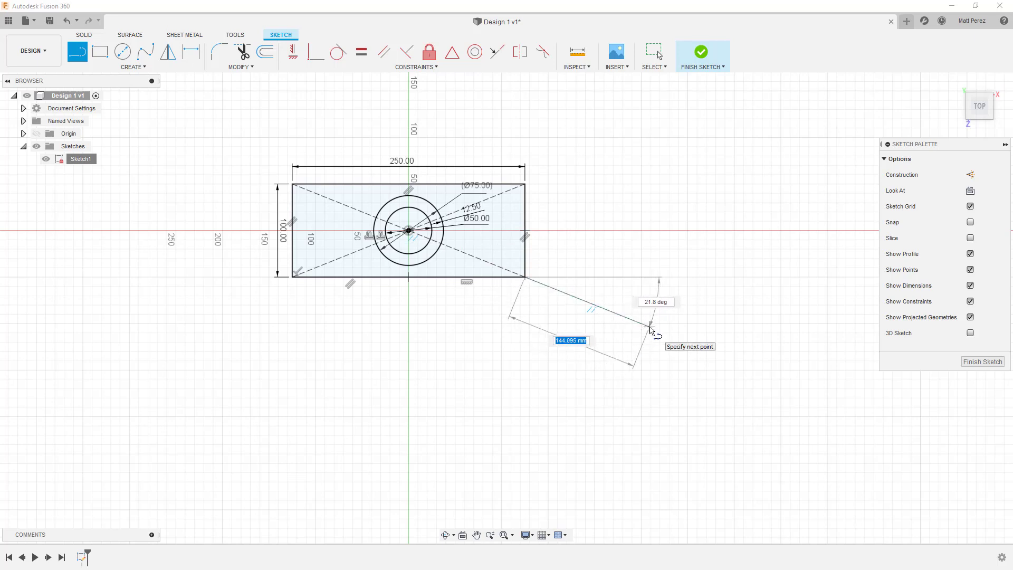
{"action": "left_click", "coordinate": [650, 327]}
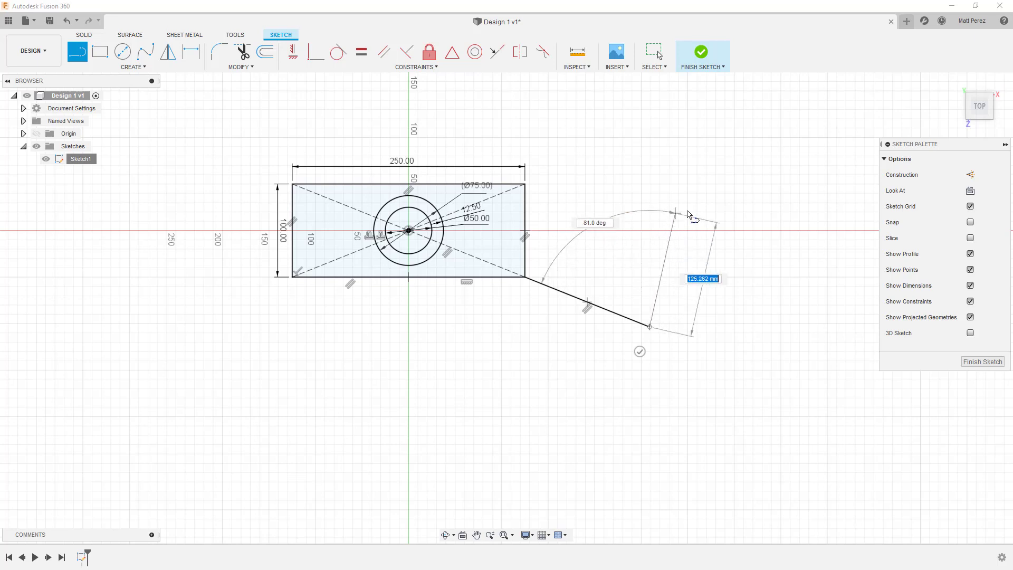
{"action": "left_click", "coordinate": [755, 224]}
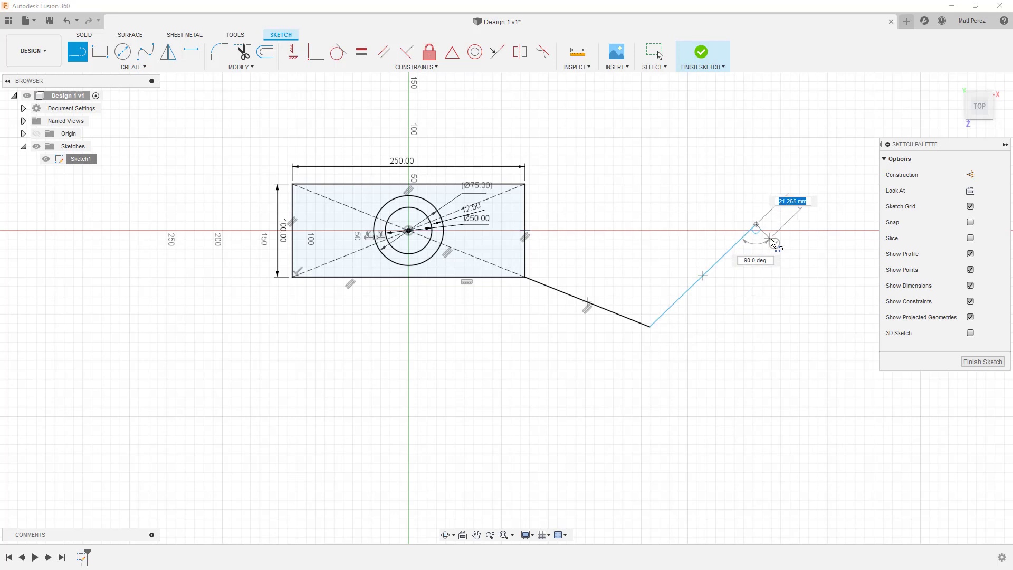
{"action": "key", "text": "Escape"}
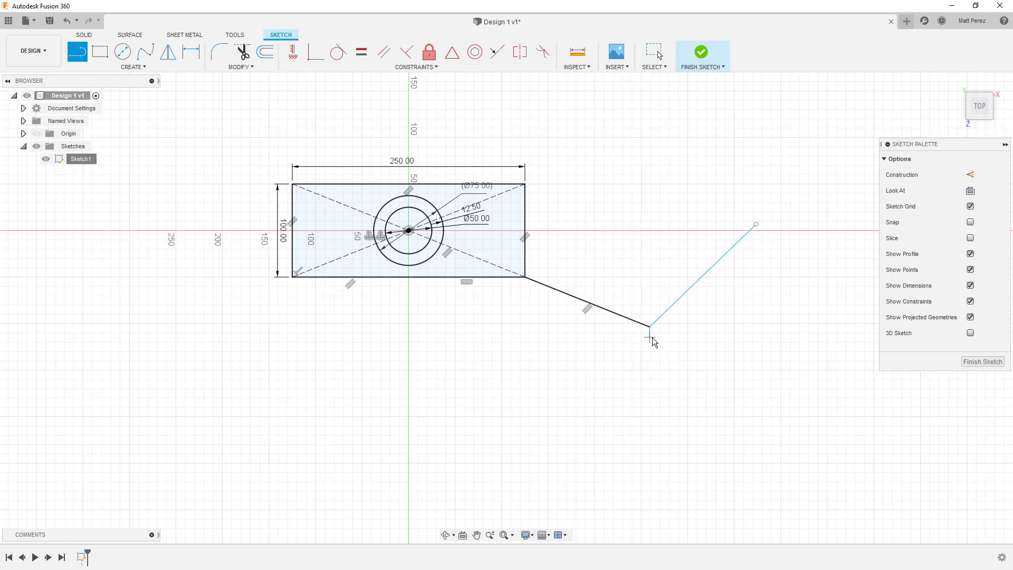
{"action": "key", "text": "Escape"}
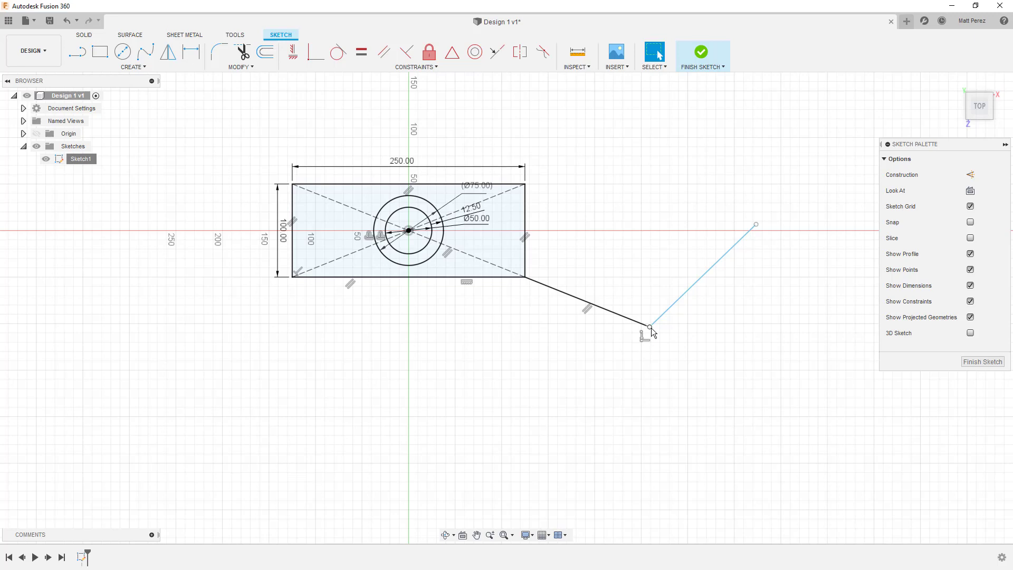
{"action": "mouse_move", "coordinate": [652, 330]}
{"action": "left_mouse_down"}
{"action": "mouse_move", "coordinate": [704, 348]}
{"action": "mouse_move", "coordinate": [588, 296]}
{"action": "mouse_move", "coordinate": [744, 296]}
{"action": "mouse_move", "coordinate": [586, 300]}
{"action": "mouse_move", "coordinate": [681, 343]}
{"action": "mouse_move", "coordinate": [646, 332]}
{"action": "mouse_move", "coordinate": [655, 335]}
{"action": "left_mouse_up"}
{"action": "left_click", "coordinate": [592, 312]}
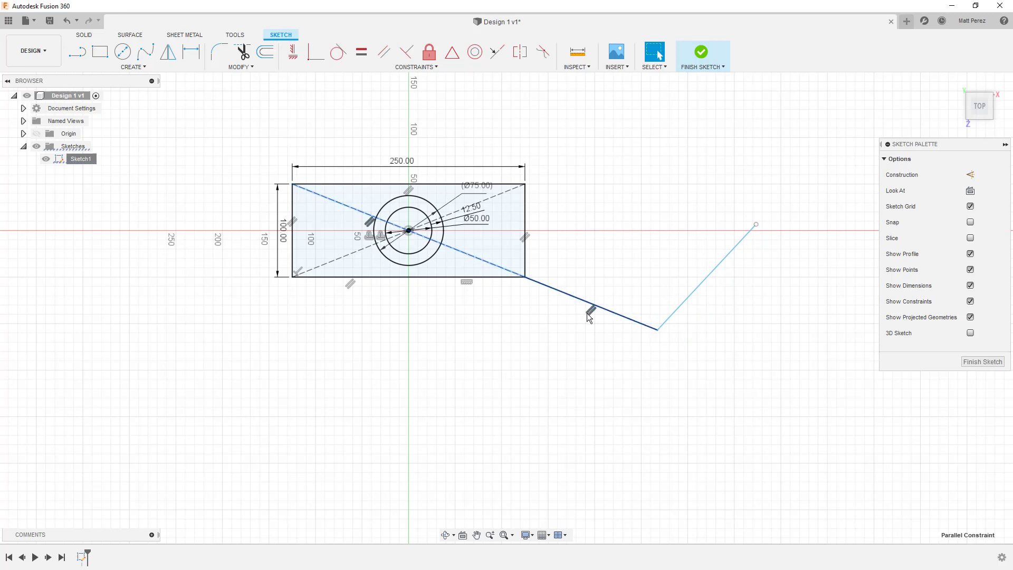
{"action": "key", "text": "Escape"}
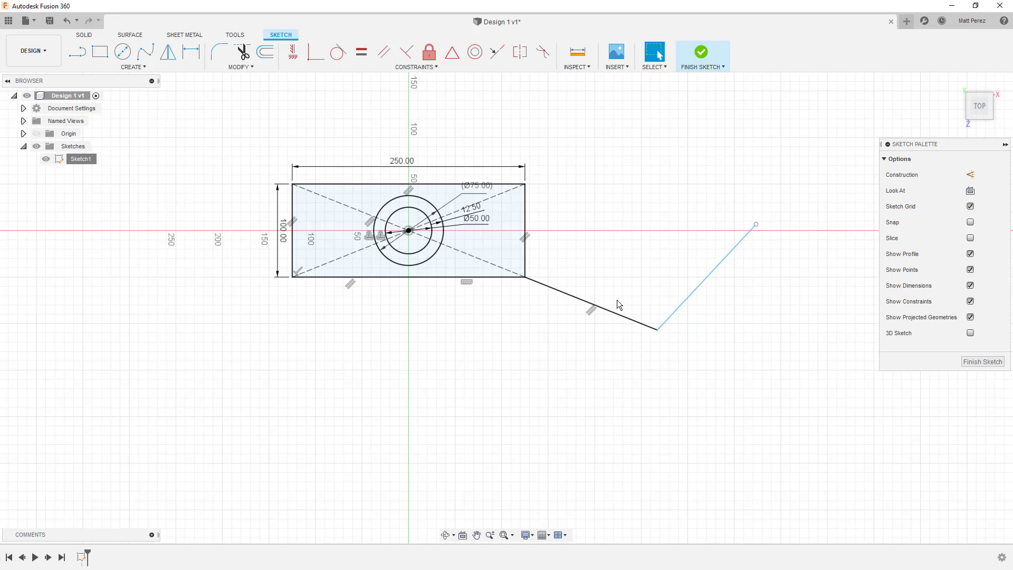
{"action": "left_click", "coordinate": [437, 68]}
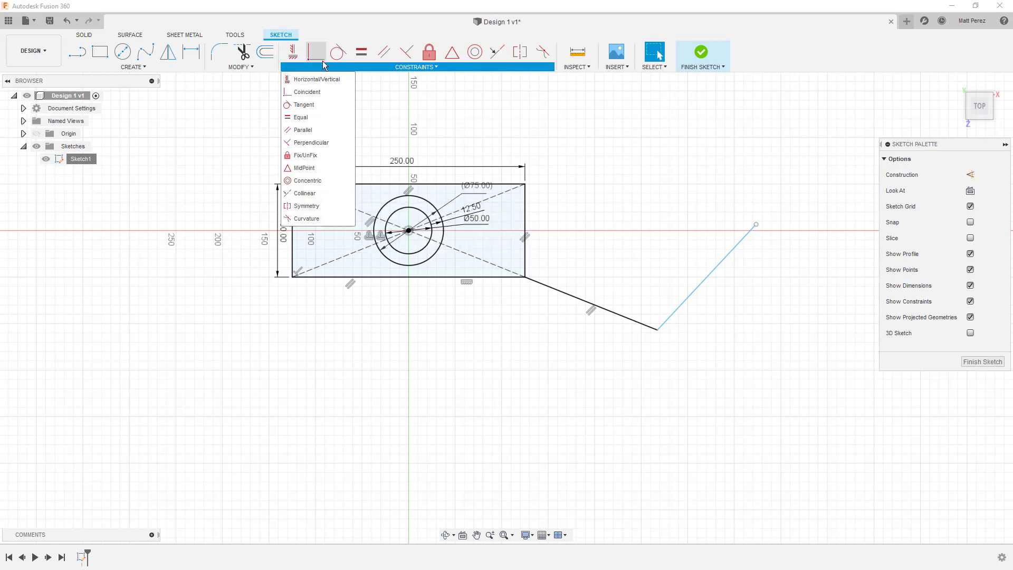
{"action": "left_click", "coordinate": [573, 147]}
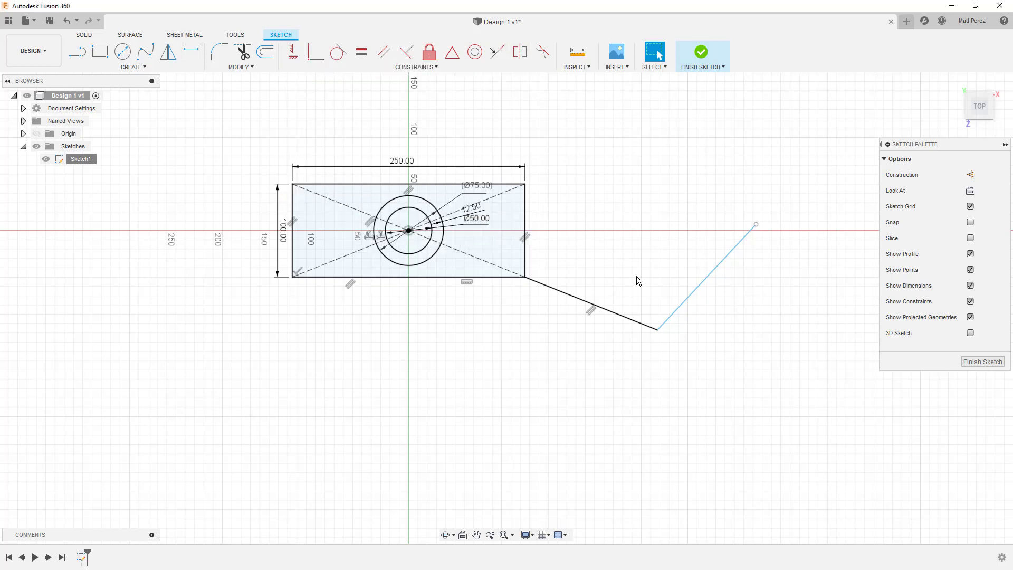
{"action": "left_click", "coordinate": [674, 312]}
{"action": "right_click", "coordinate": [680, 313]}
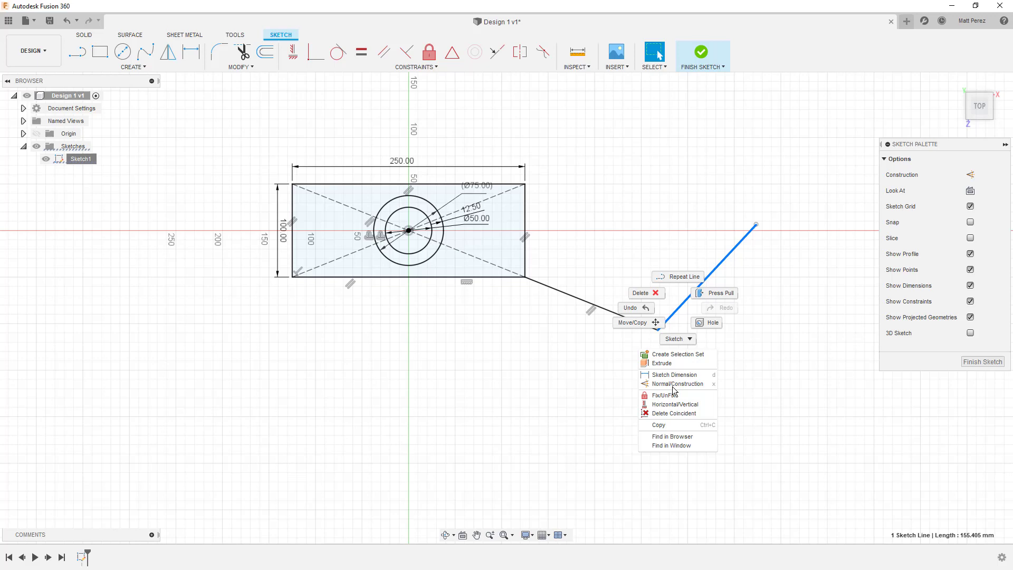
{"action": "left_click", "coordinate": [500, 194]}
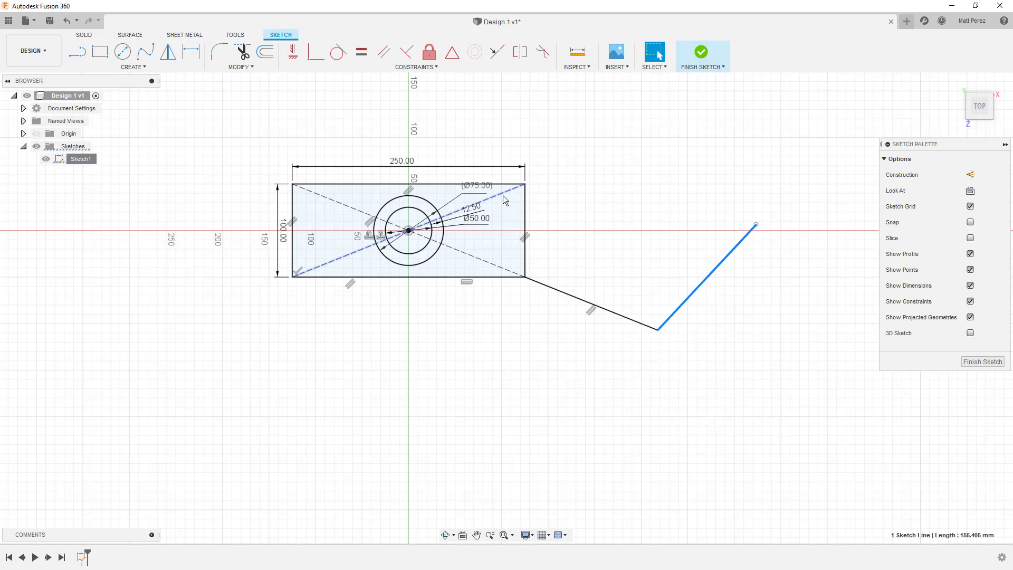
{"action": "left_click", "coordinate": [510, 193], "text": "shift"}
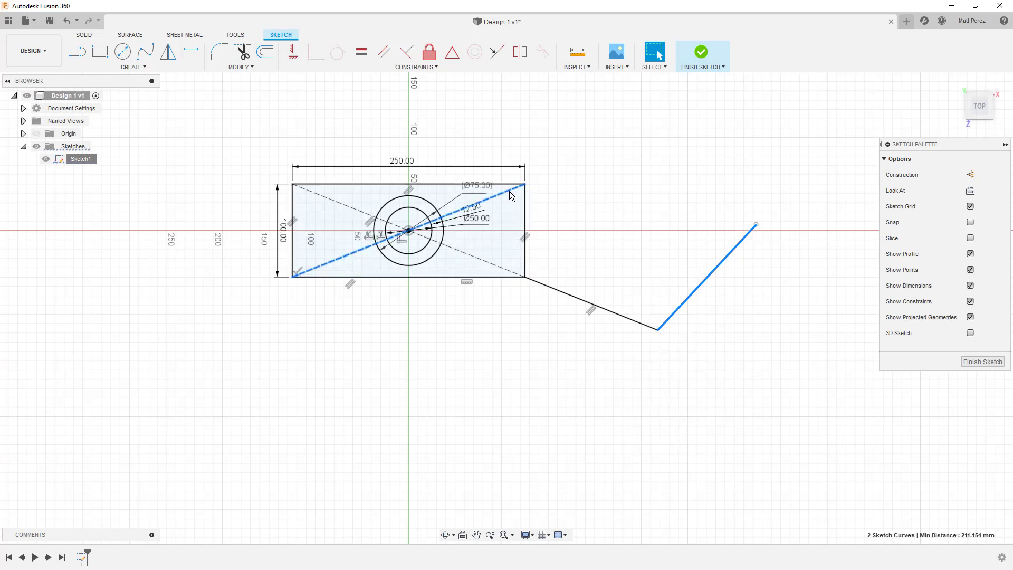
{"action": "right_click", "coordinate": [593, 275]}
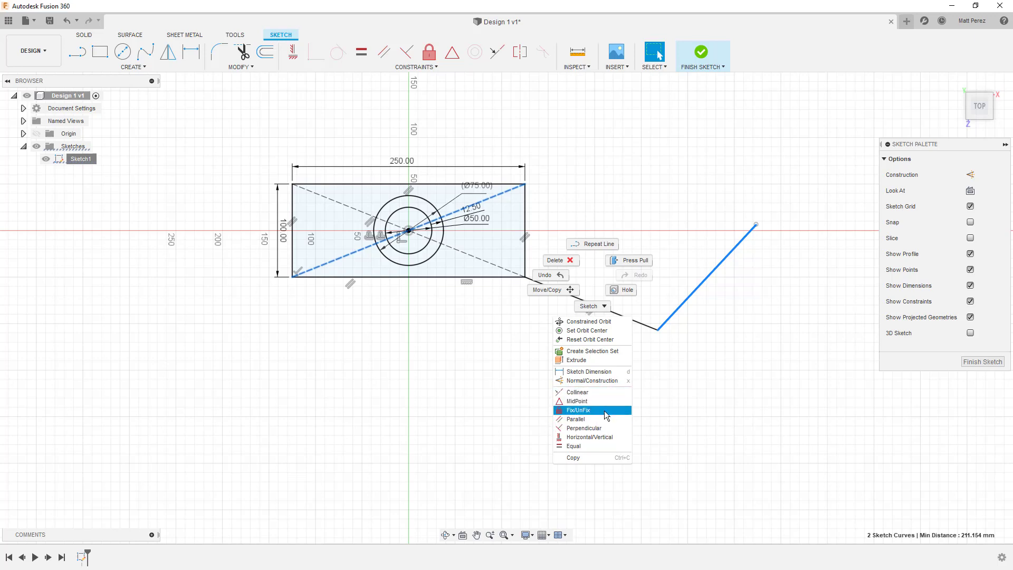
{"action": "left_click", "coordinate": [686, 390]}
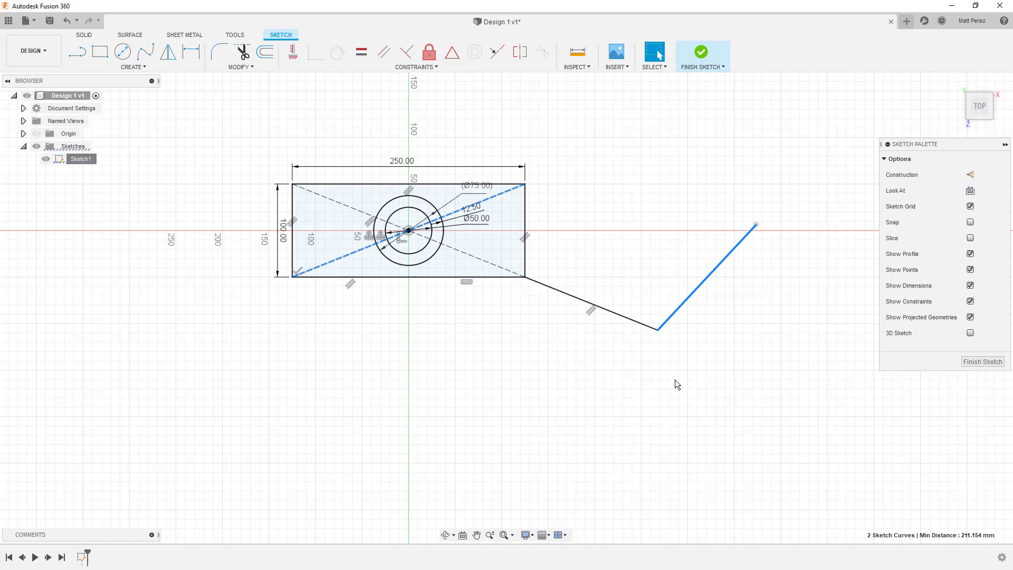
{"action": "left_click", "coordinate": [695, 331]}
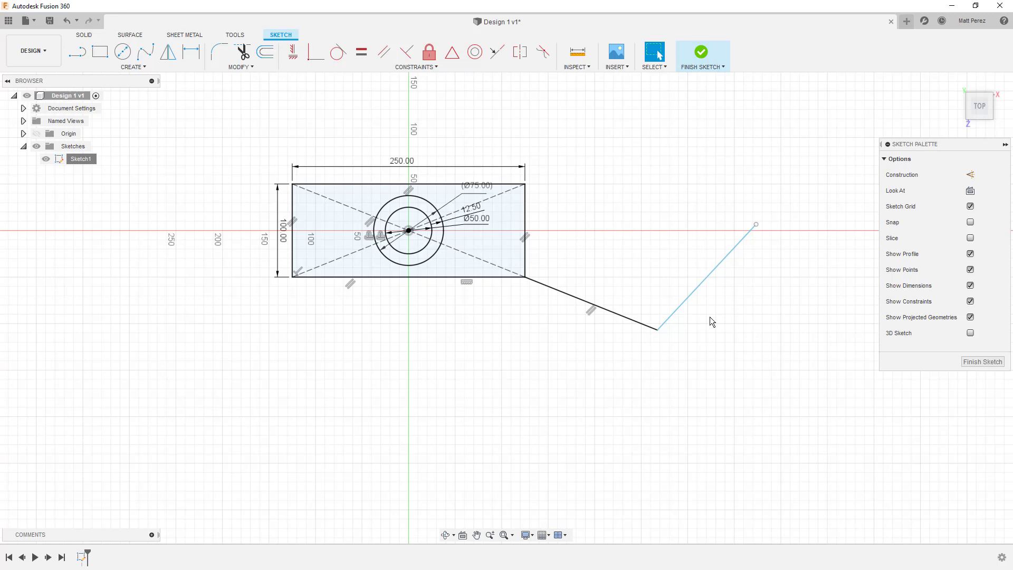
- Constrain the angled right line parallel to the rectangle's dashed diagonal
{"action": "left_click", "coordinate": [383, 58]}
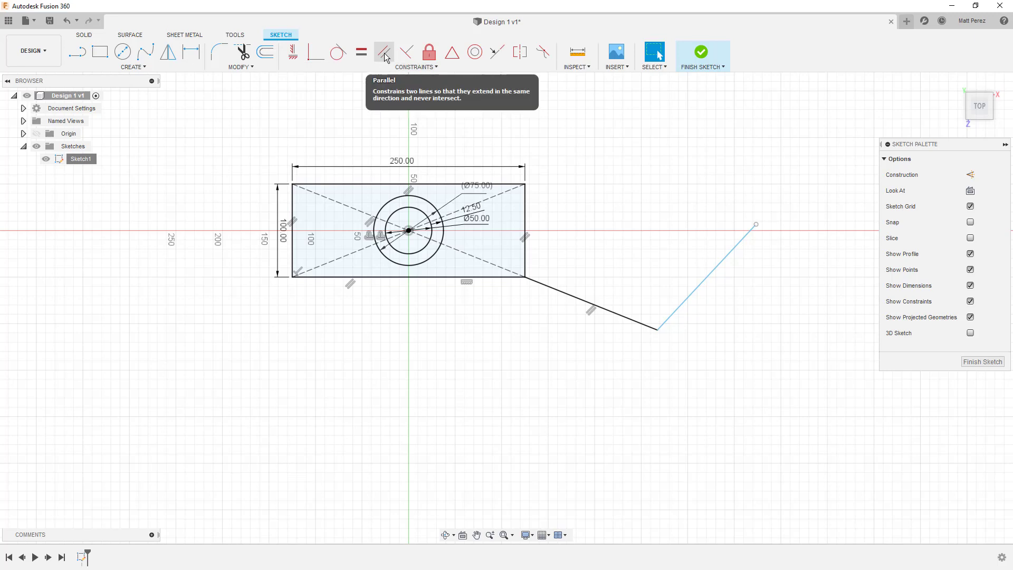
{"action": "left_click", "coordinate": [385, 57]}
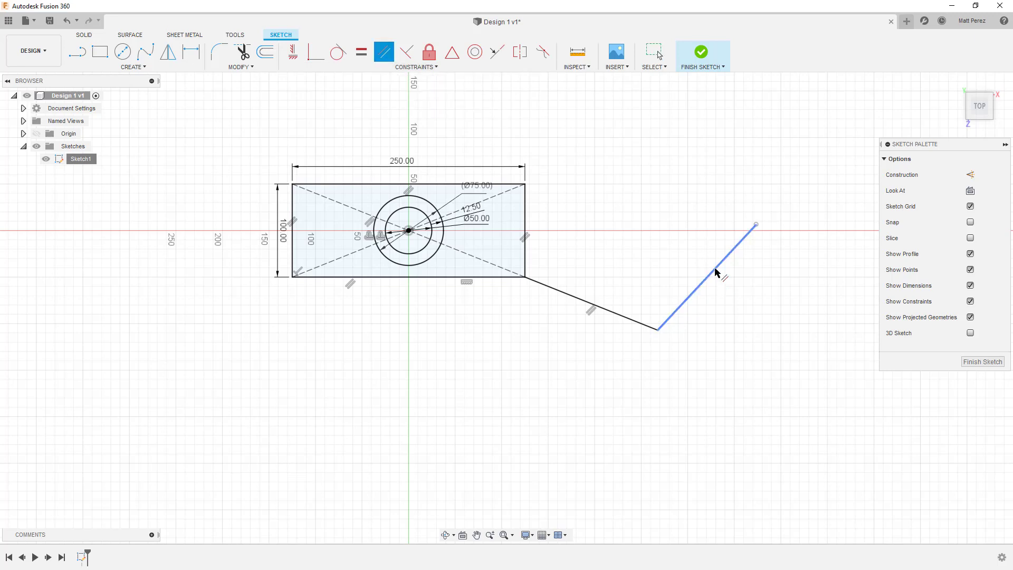
{"action": "left_click", "coordinate": [715, 272]}
{"action": "left_click", "coordinate": [514, 190]}
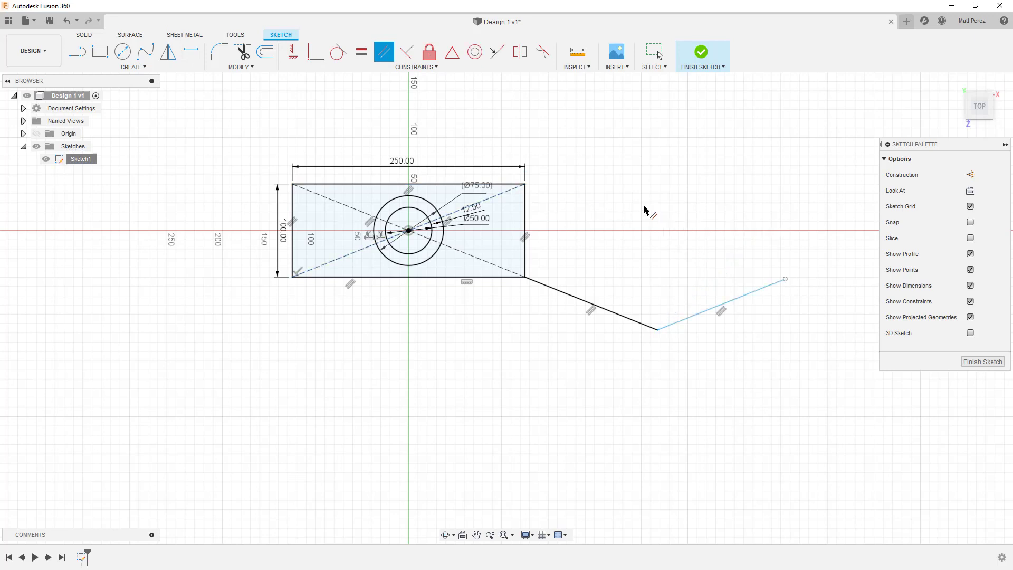
- Make the angled right line equal in length to the dashed diagonal
{"action": "left_click", "coordinate": [360, 53]}
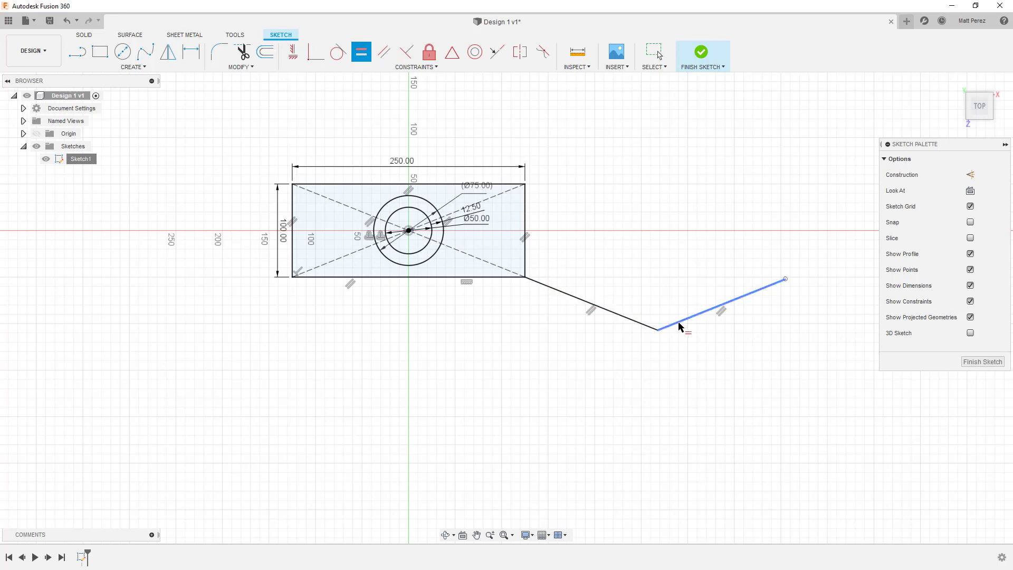
{"action": "left_click", "coordinate": [510, 191]}
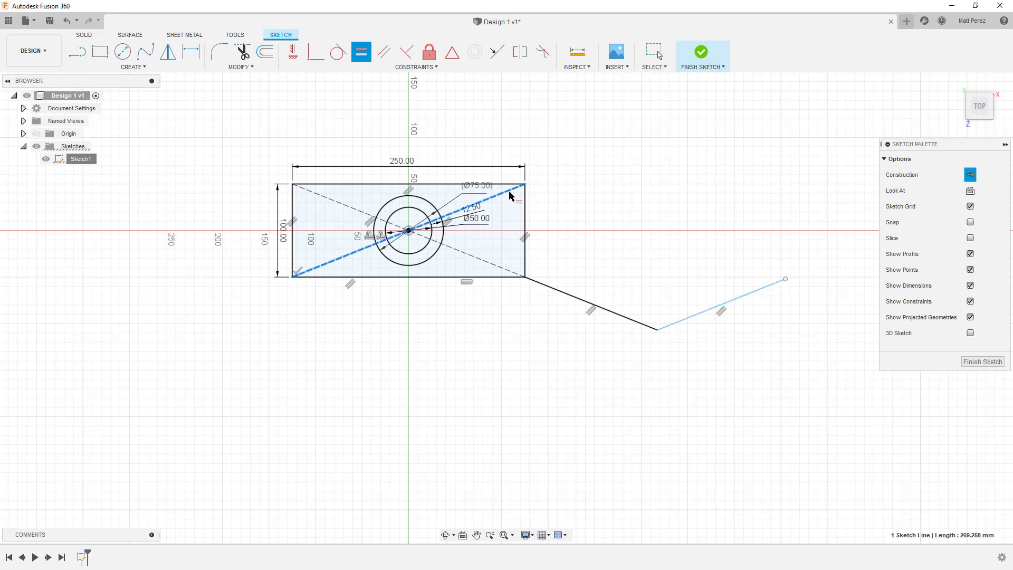
{"action": "left_click", "coordinate": [675, 323]}
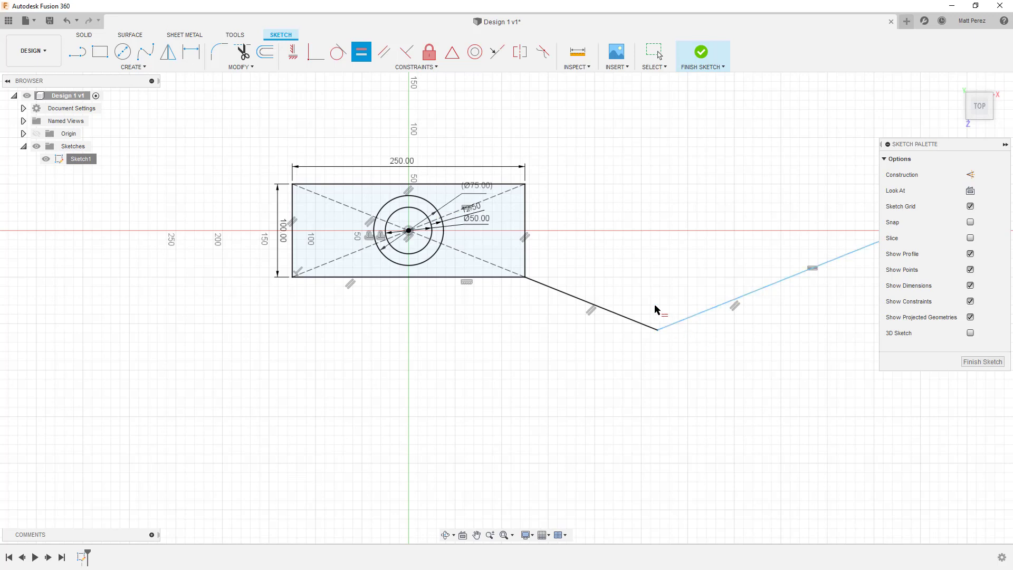
{"action": "mouse_move", "coordinate": [628, 279]}
{"action": "middle_mouse_down"}
{"action": "mouse_move", "coordinate": [461, 285]}
{"action": "mouse_move", "coordinate": [484, 255]}
{"action": "middle_mouse_up"}
{"action": "key", "text": "Return"}
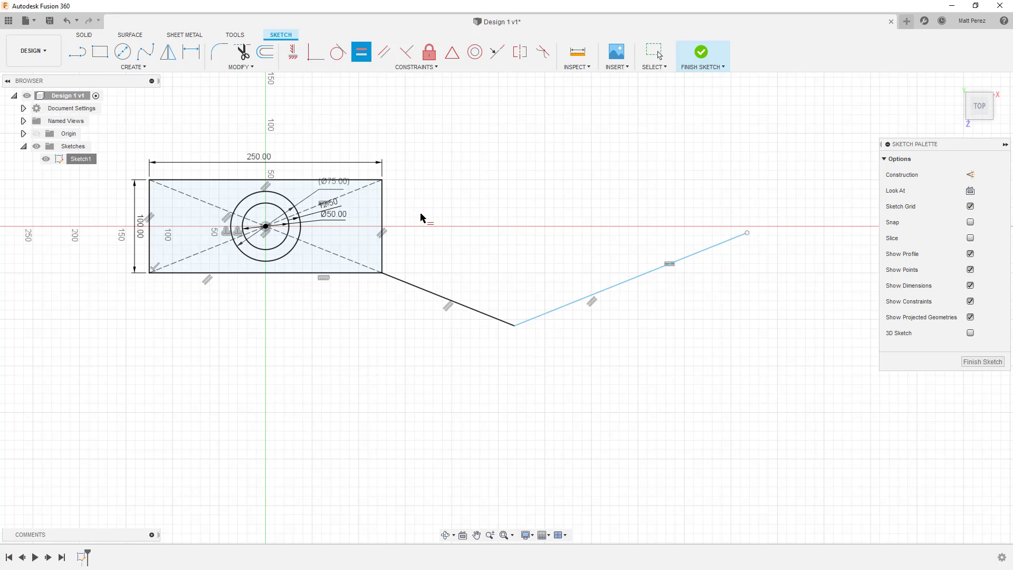
{"action": "mouse_move", "coordinate": [425, 217]}
{"action": "middle_mouse_down"}
{"action": "mouse_move", "coordinate": [459, 202]}
{"action": "mouse_move", "coordinate": [530, 225]}
{"action": "mouse_move", "coordinate": [389, 219]}
{"action": "mouse_move", "coordinate": [511, 240]}
{"action": "mouse_move", "coordinate": [413, 158]}
{"action": "mouse_move", "coordinate": [429, 176]}
{"action": "middle_mouse_up"}
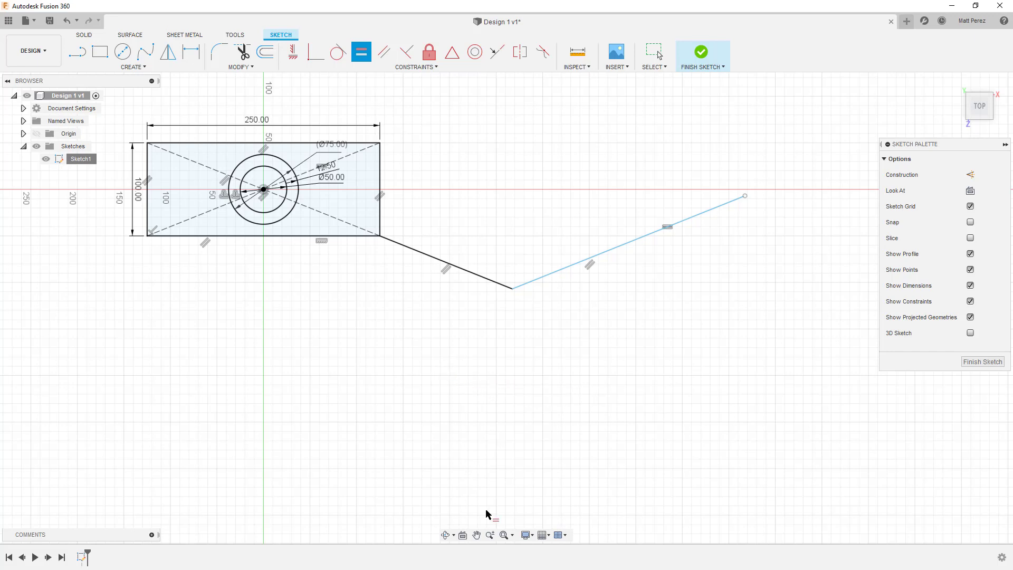
{"action": "left_click", "coordinate": [477, 535]}
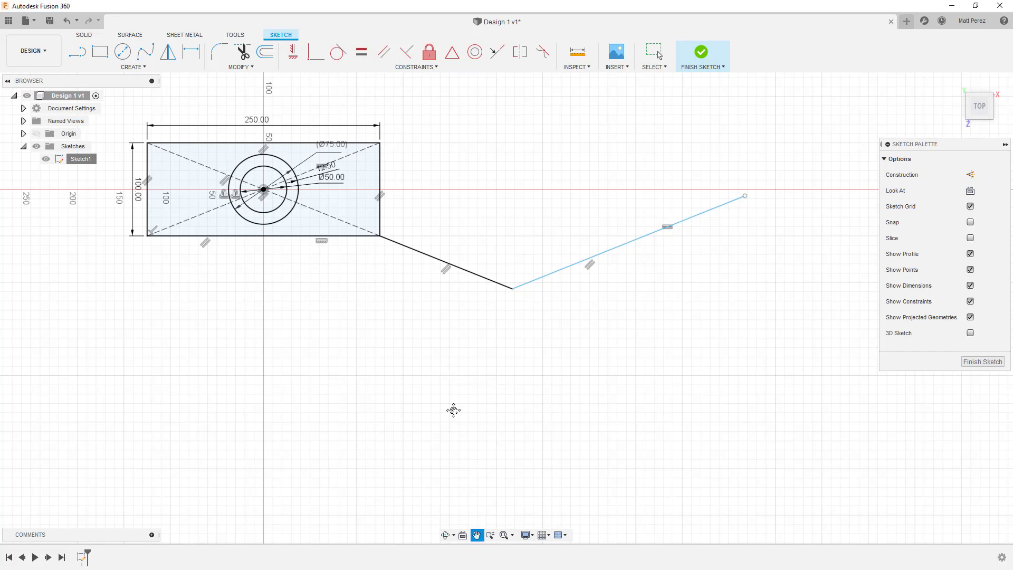
{"action": "mouse_move", "coordinate": [380, 339]}
{"action": "left_mouse_down"}
{"action": "mouse_move", "coordinate": [619, 333]}
{"action": "mouse_move", "coordinate": [290, 375]}
{"action": "mouse_move", "coordinate": [585, 351]}
{"action": "mouse_move", "coordinate": [464, 353]}
{"action": "left_mouse_up"}
{"action": "key", "text": "Escape"}
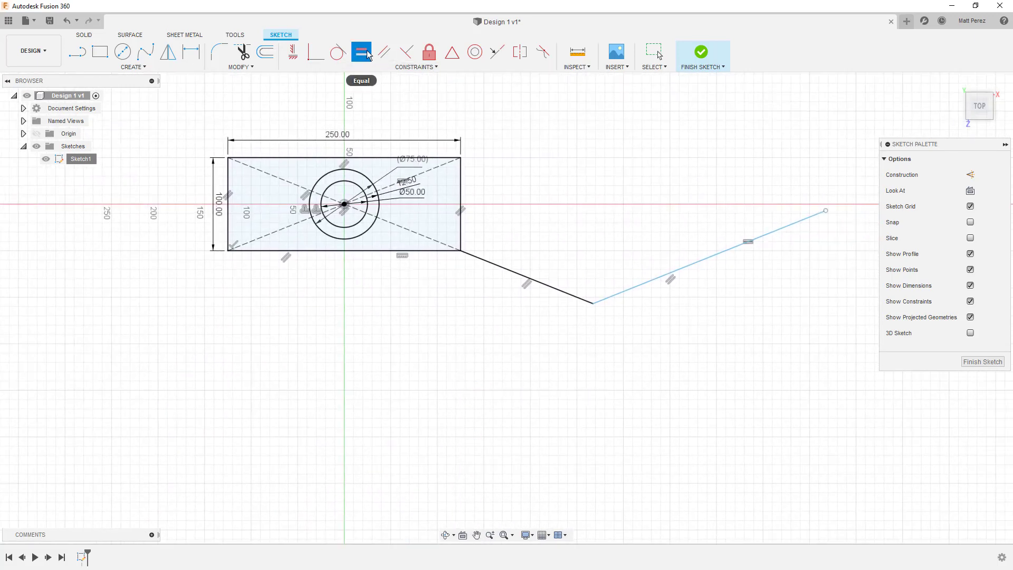
{"action": "key", "text": "Escape"}
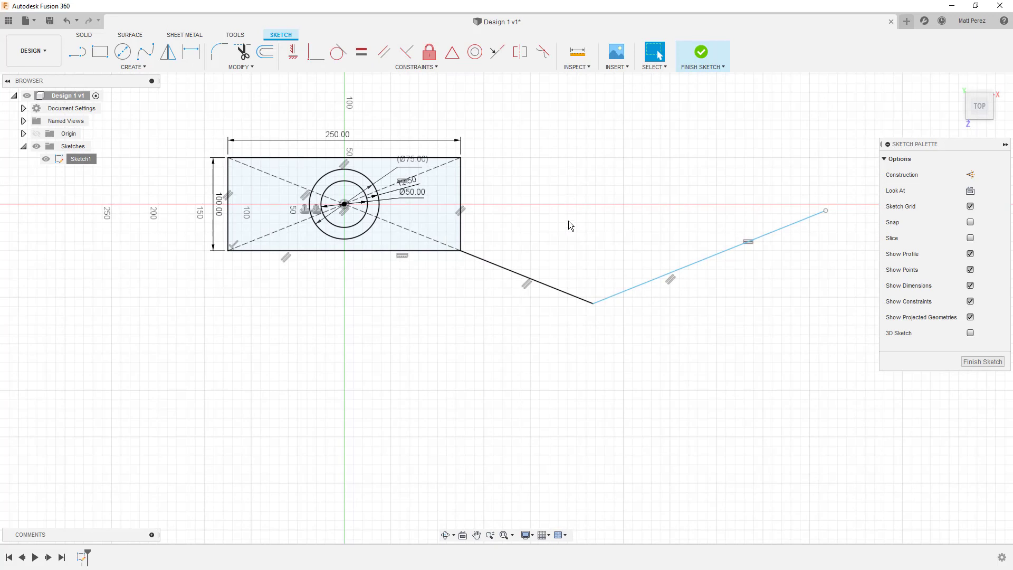
- Add an aligned 150 mm length dimension to the sloped line running down-right from the corner
{"action": "left_click", "coordinate": [191, 54]}
{"action": "left_click", "coordinate": [478, 259]}
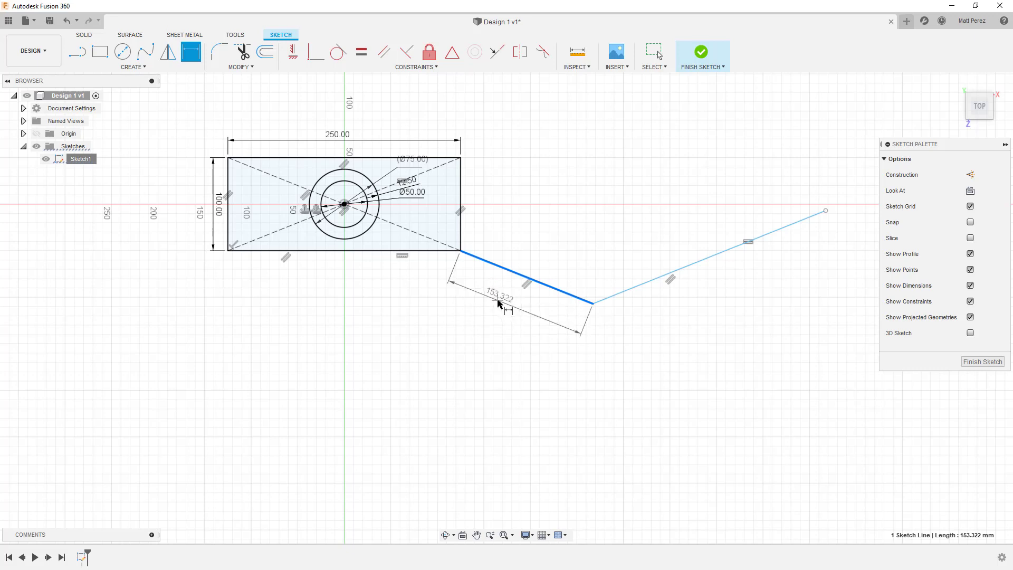
{"action": "right_click", "coordinate": [498, 302]}
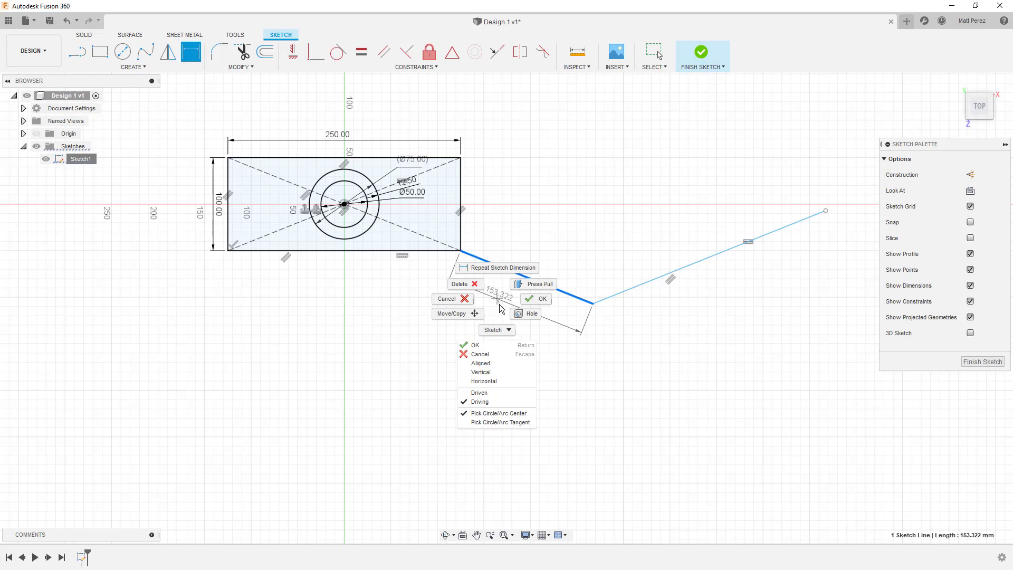
{"action": "left_click", "coordinate": [510, 365]}
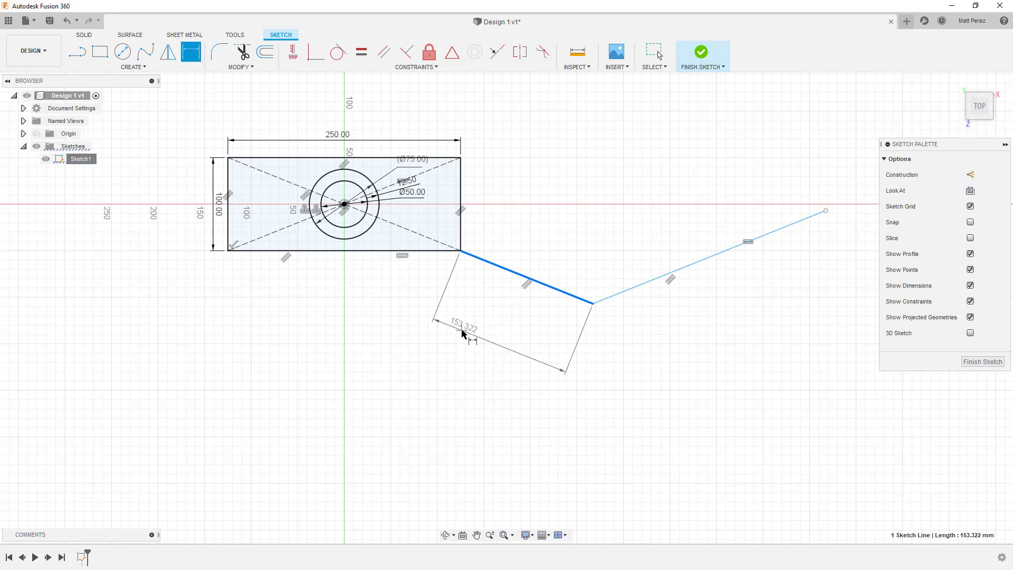
{"action": "left_click", "coordinate": [496, 344]}
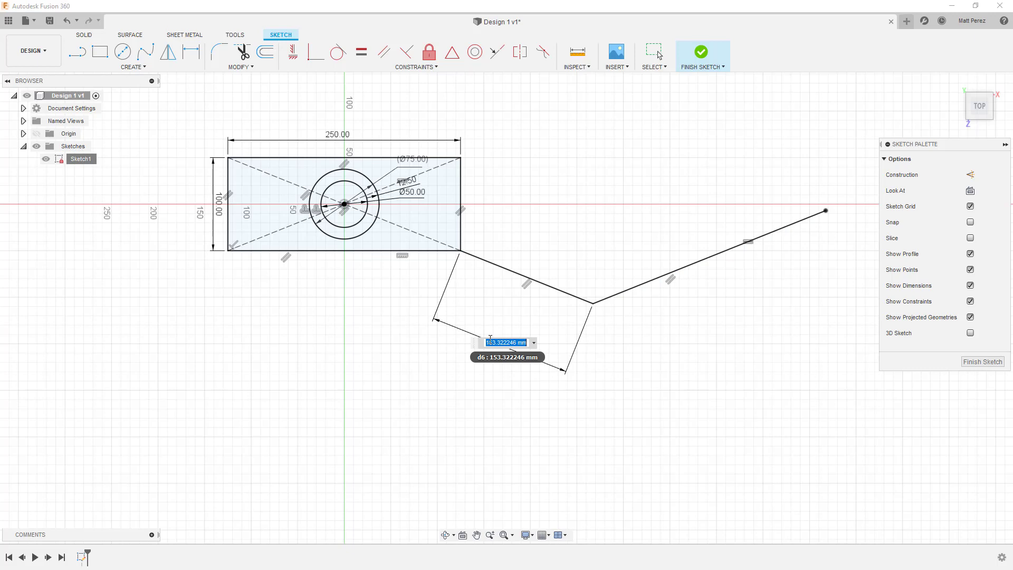
{"action": "type", "text": "150"}
{"action": "key", "text": "Return"}
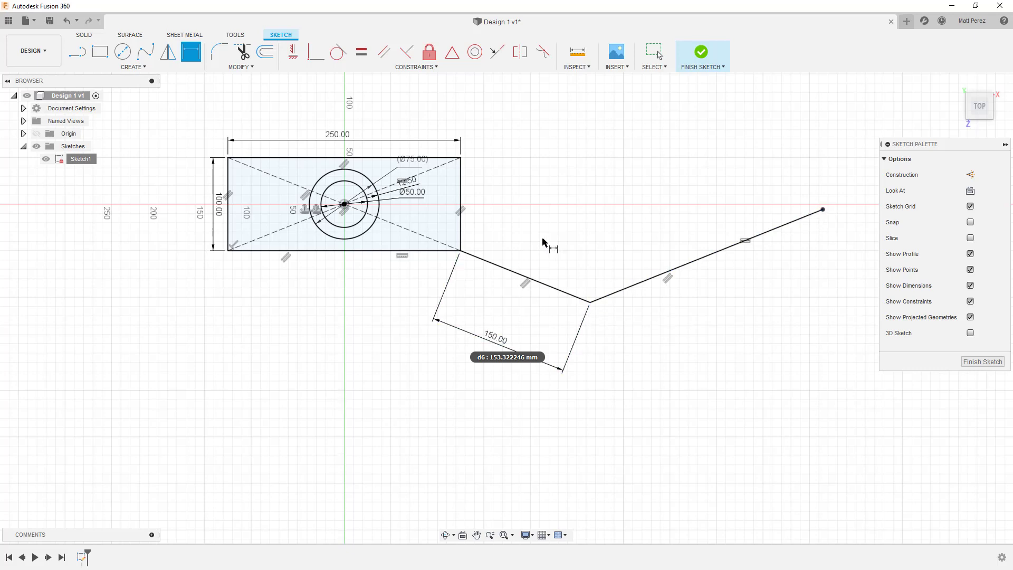
{"action": "key", "text": "Escape"}
{"action": "scroll", "coordinate": [527, 322], "scroll_direction": "down", "scroll_amount": 4}
{"action": "scroll", "coordinate": [673, 346], "scroll_direction": "up", "scroll_amount": 1}
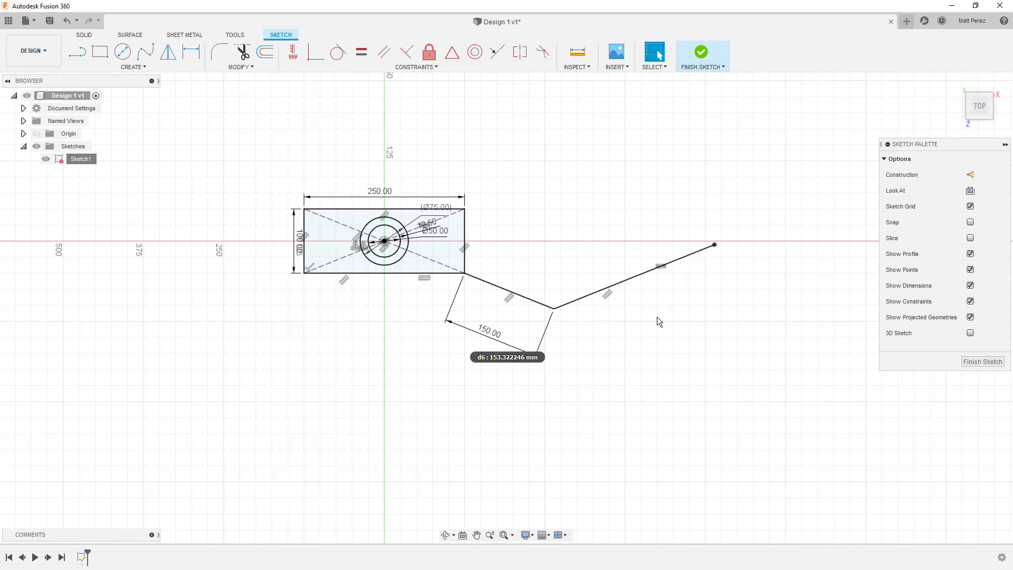
- Convert the long right-hand angled line and the 150 mm sloped line into dashed construction lines
{"action": "left_click", "coordinate": [679, 259]}
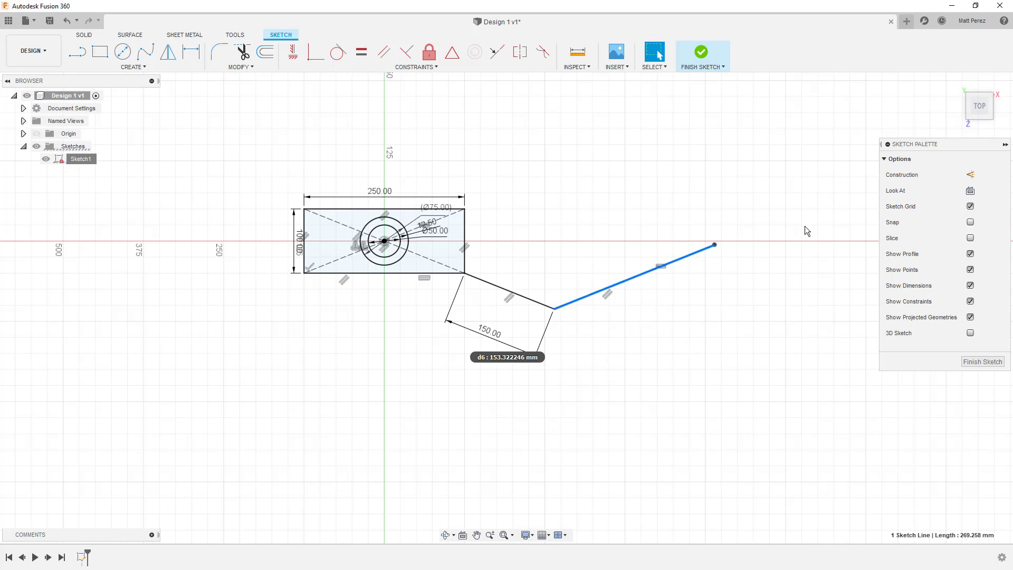
{"action": "left_click", "coordinate": [971, 174]}
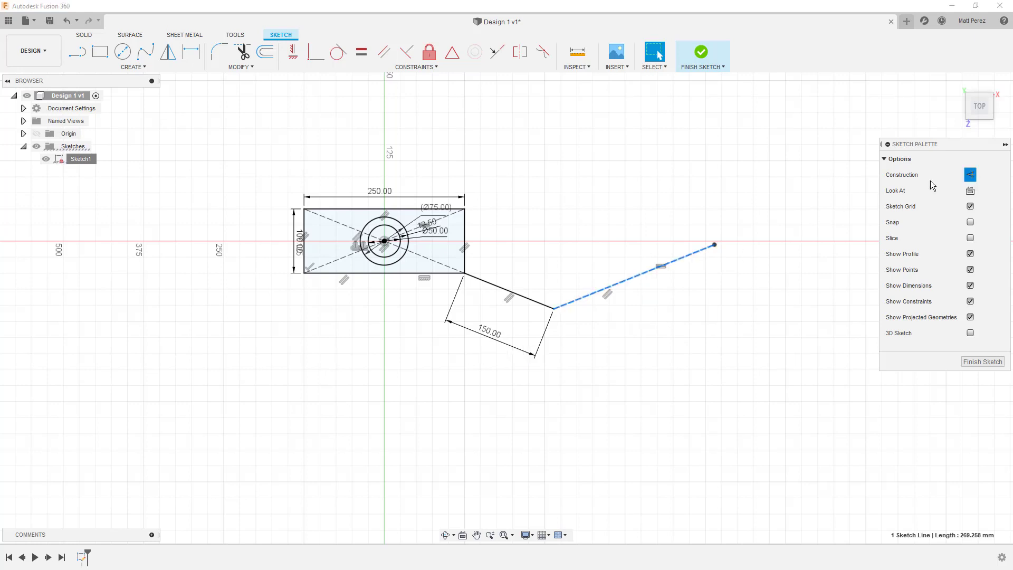
{"action": "left_click", "coordinate": [540, 304]}
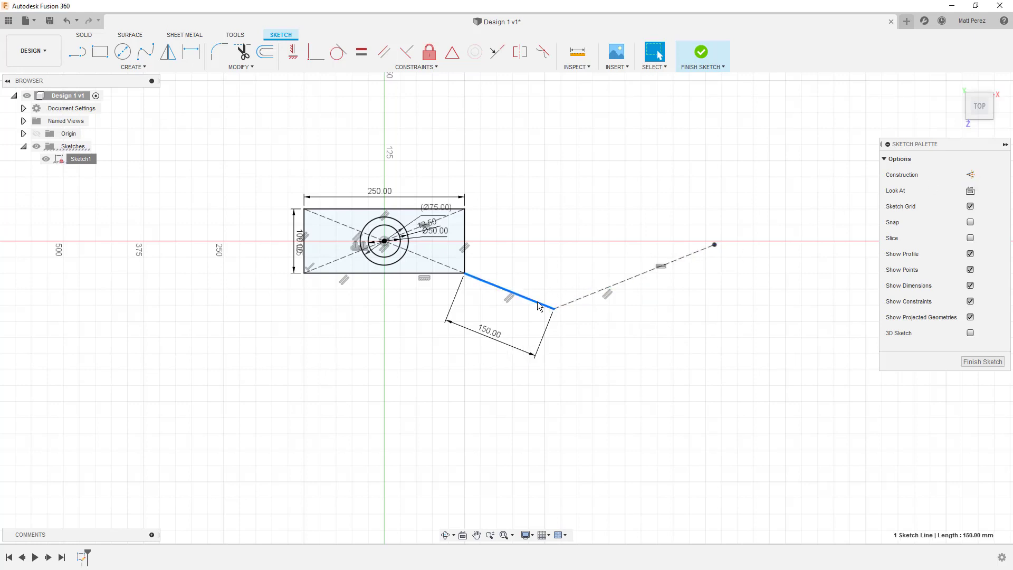
{"action": "left_click", "coordinate": [970, 174]}
{"action": "left_click", "coordinate": [541, 244]}
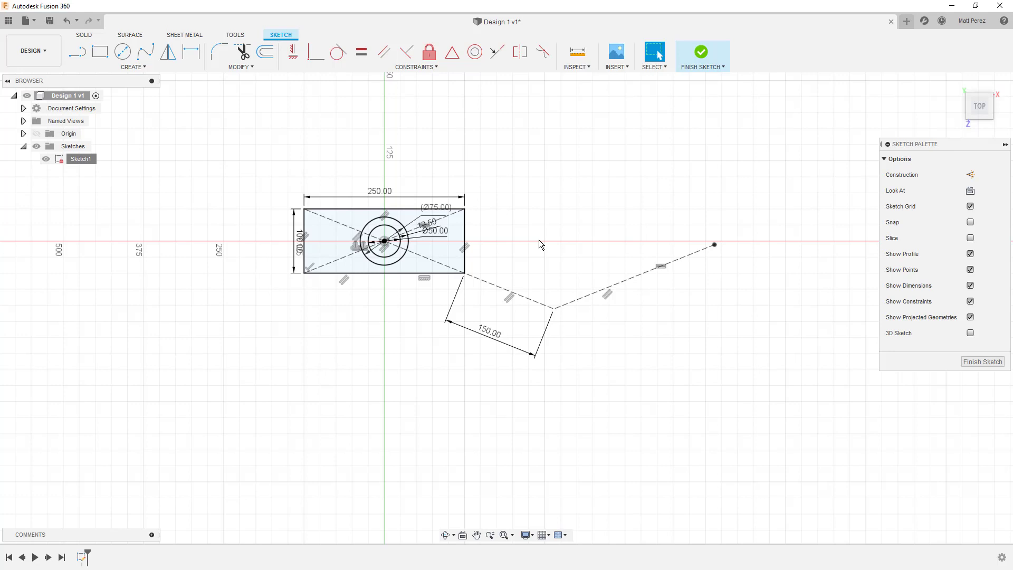
{"action": "scroll", "coordinate": [355, 243], "scroll_direction": "up", "scroll_amount": 3}
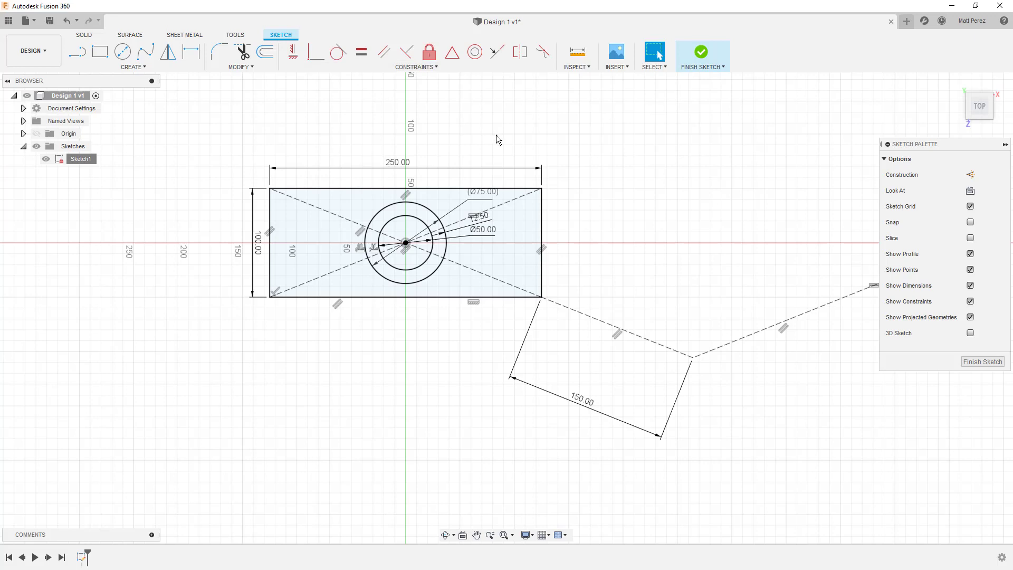
{"action": "left_click", "coordinate": [615, 67]}
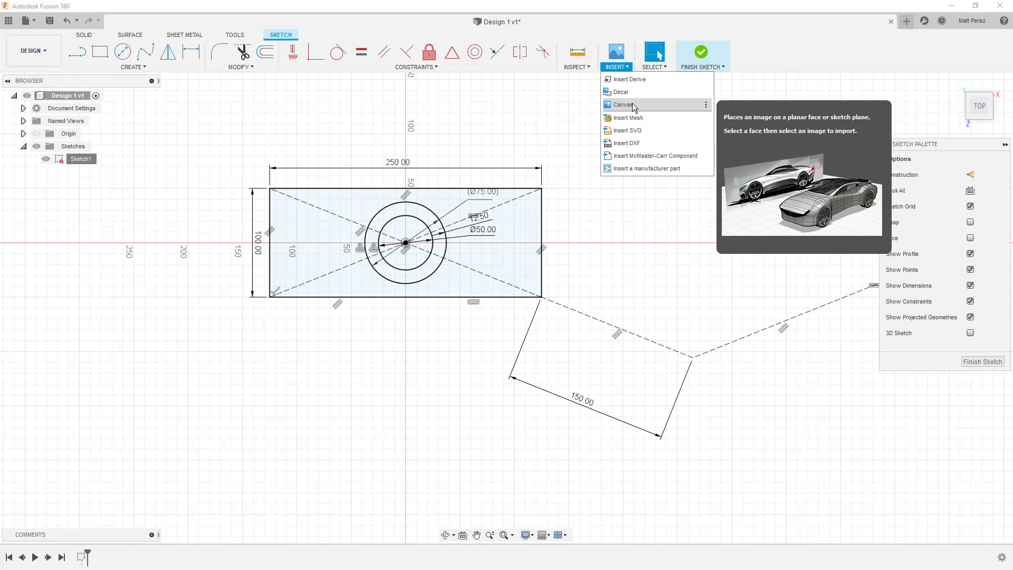
{"action": "left_click", "coordinate": [519, 128]}
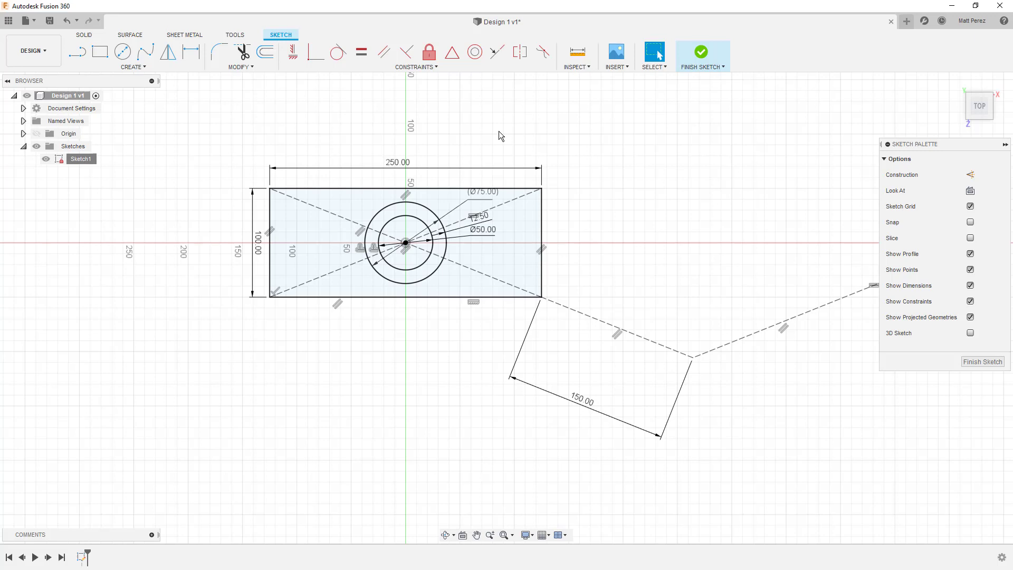
{"action": "left_click", "coordinate": [653, 68]}
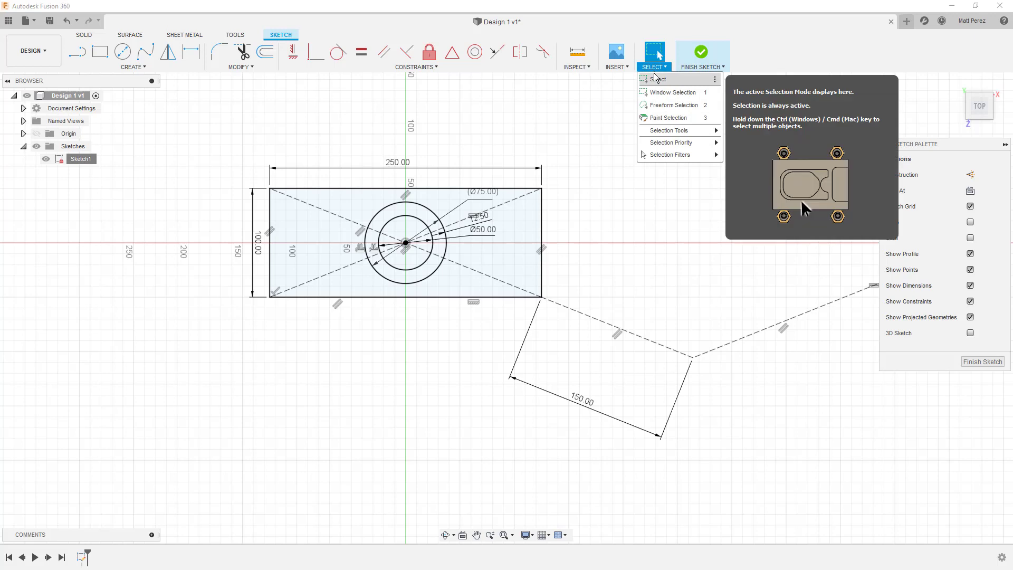
{"action": "mouse_move", "coordinate": [687, 132]}
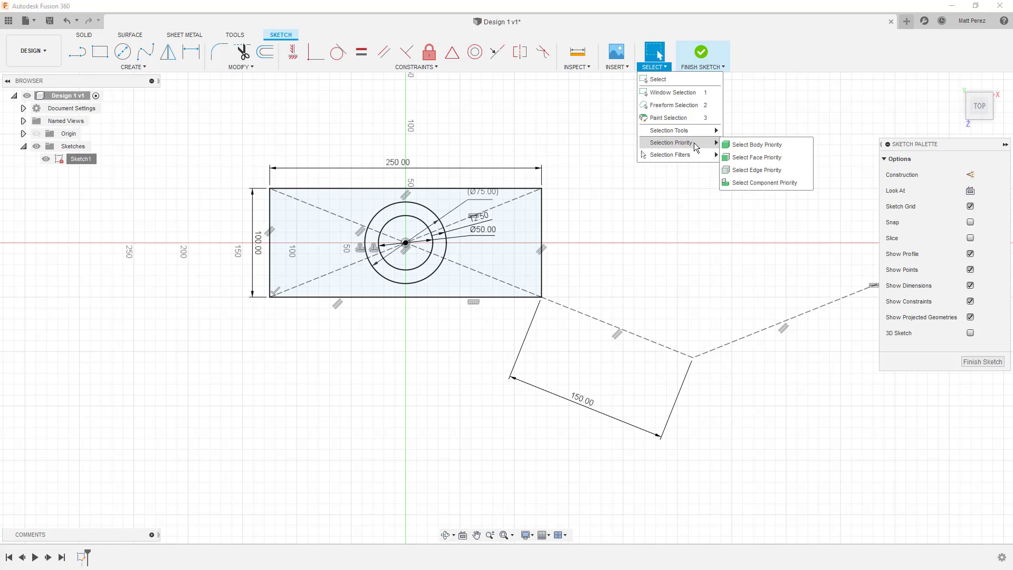
{"action": "mouse_move", "coordinate": [702, 161]}
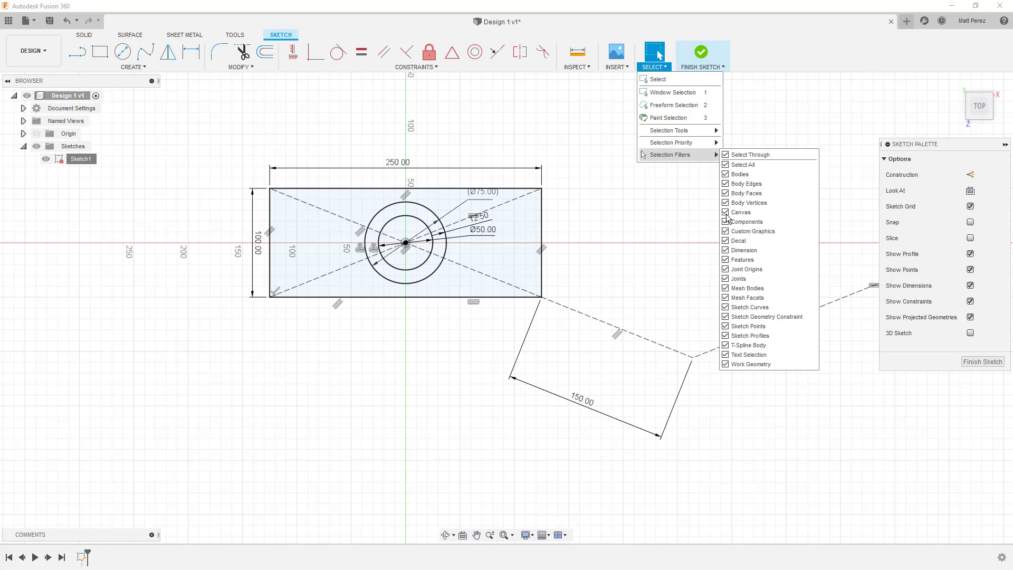
- Dismiss the open filter and modify menus and finish the sketch
{"action": "left_click", "coordinate": [683, 200]}
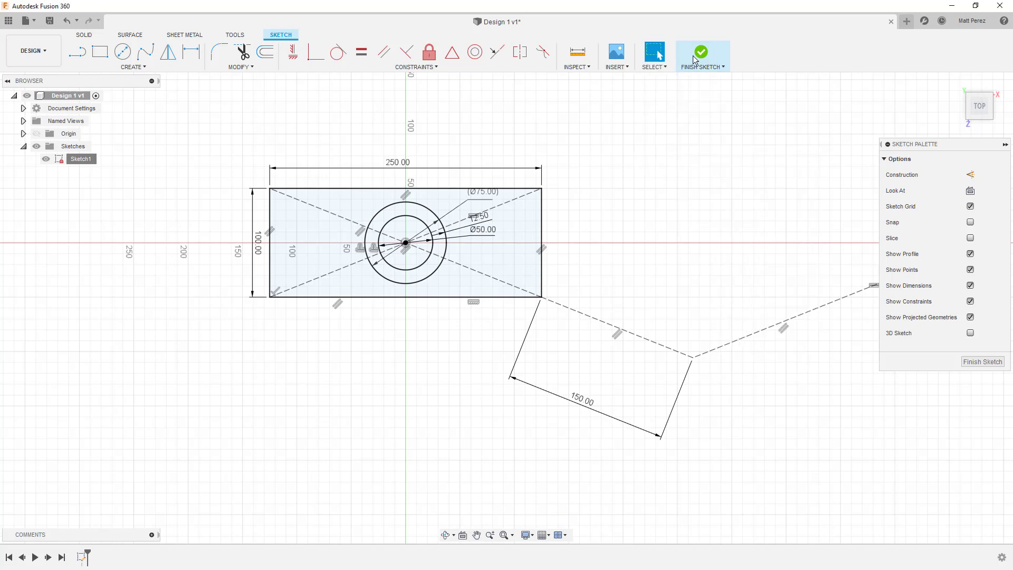
{"action": "left_click", "coordinate": [241, 67]}
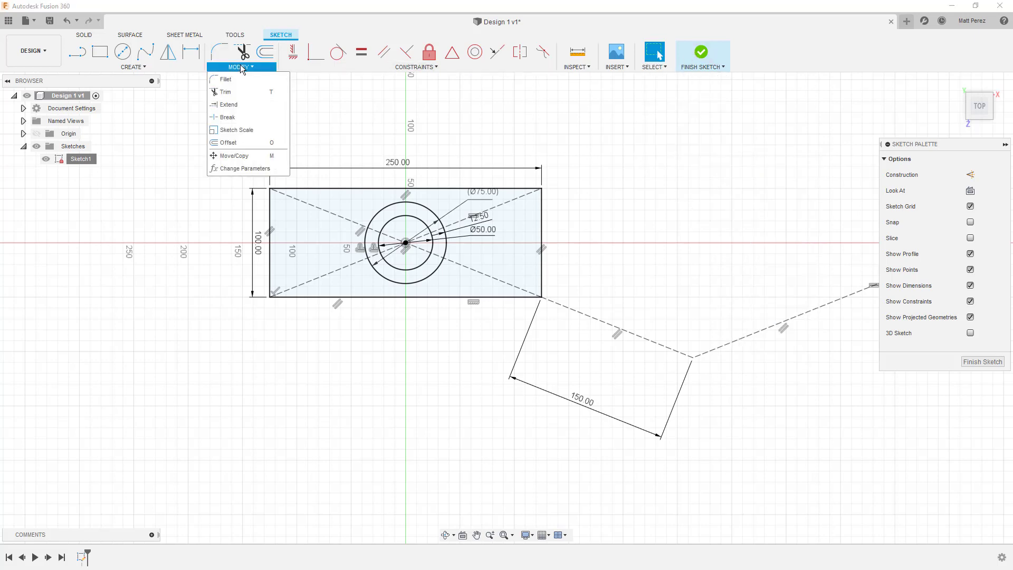
{"action": "left_click", "coordinate": [429, 117]}
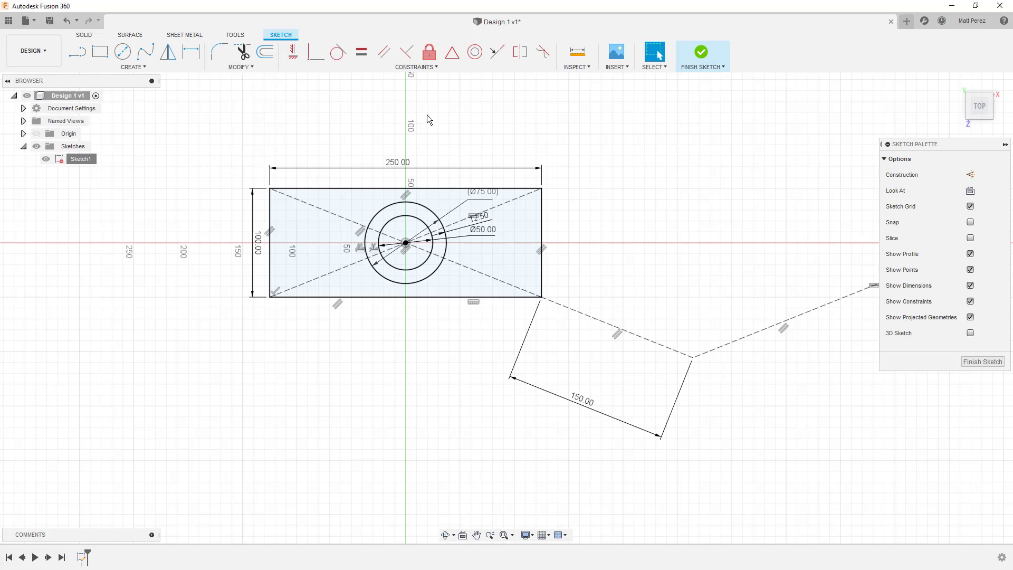
{"action": "left_click", "coordinate": [702, 53]}
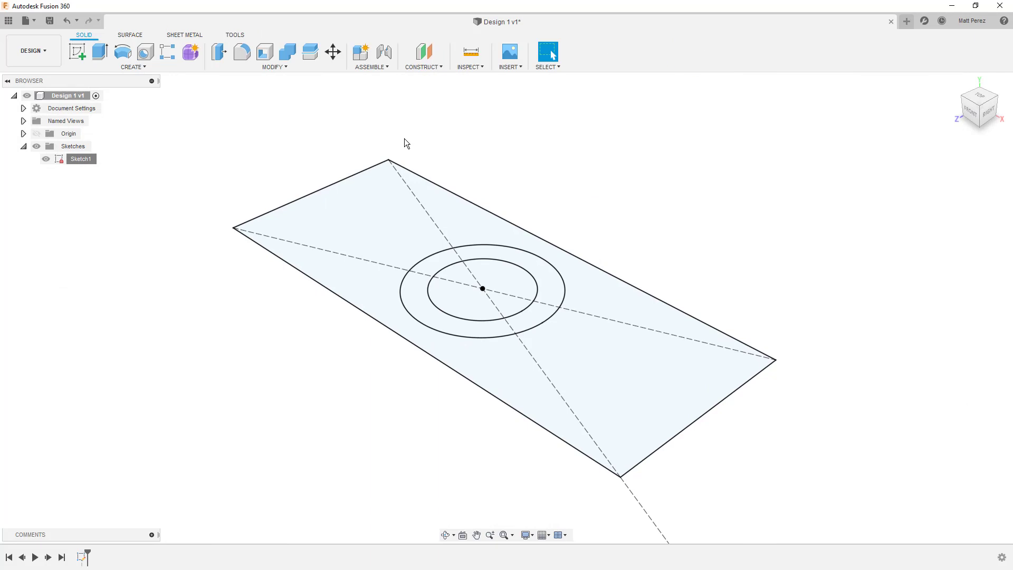
- Save the design as a new version described 'Sketch 1' and show the project files
{"action": "left_click", "coordinate": [49, 21]}
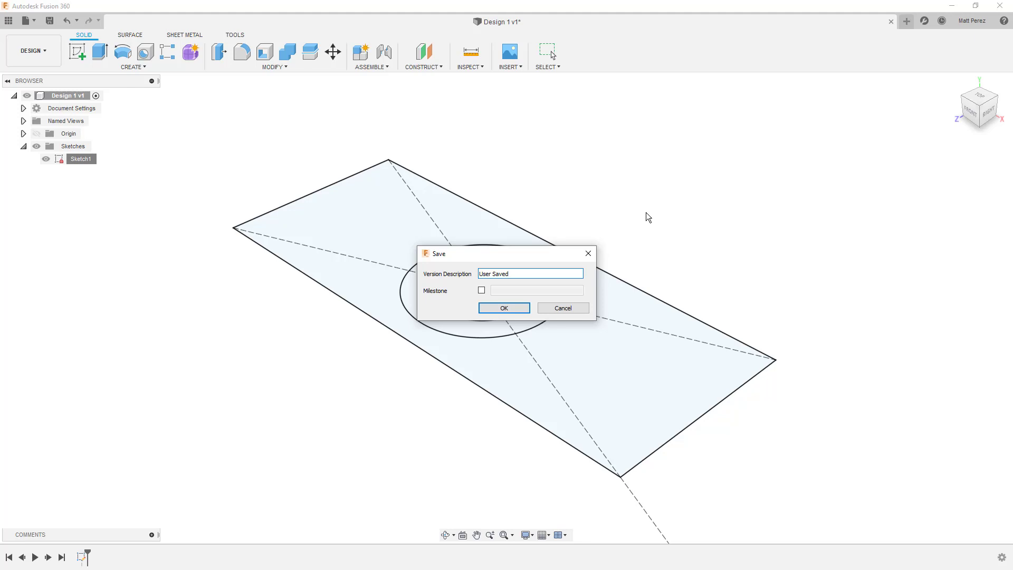
{"action": "key", "text": "BackSpace"}
{"action": "key", "text": "BackSpace"}
{"action": "key", "text": "BackSpace"}
{"action": "key", "text": "BackSpace"}
{"action": "key", "text": "BackSpace"}
{"action": "key", "text": "BackSpace"}
{"action": "key", "text": "BackSpace"}
{"action": "key", "text": "BackSpace"}
{"action": "key", "text": "BackSpace"}
{"action": "type", "text": "Sketch 1"}
{"action": "left_click", "coordinate": [507, 308]}
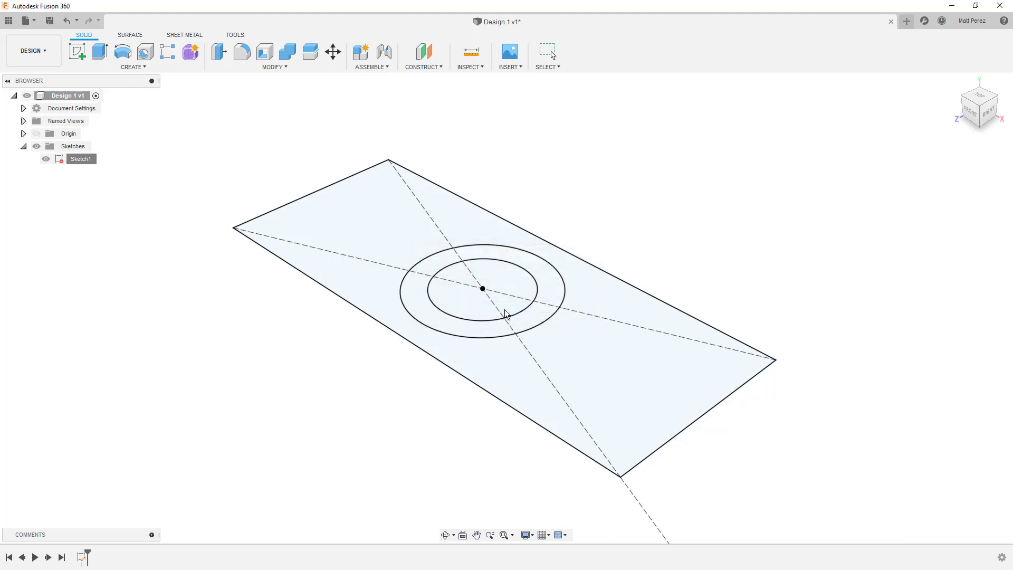
{"action": "left_click", "coordinate": [9, 21]}
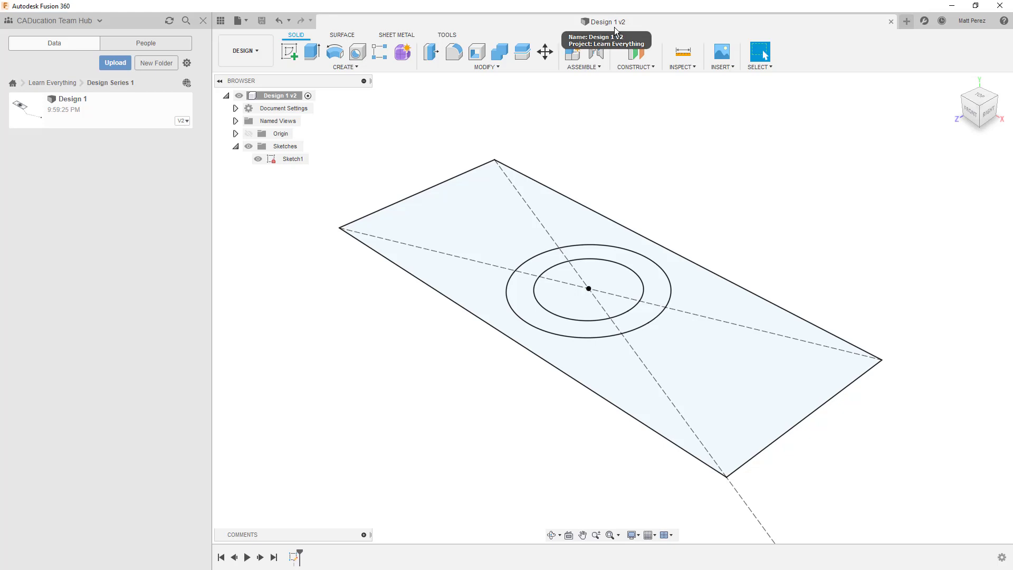
- From Design 1's version history, open version 1 with its single-circle sketch
{"action": "left_click", "coordinate": [183, 121]}
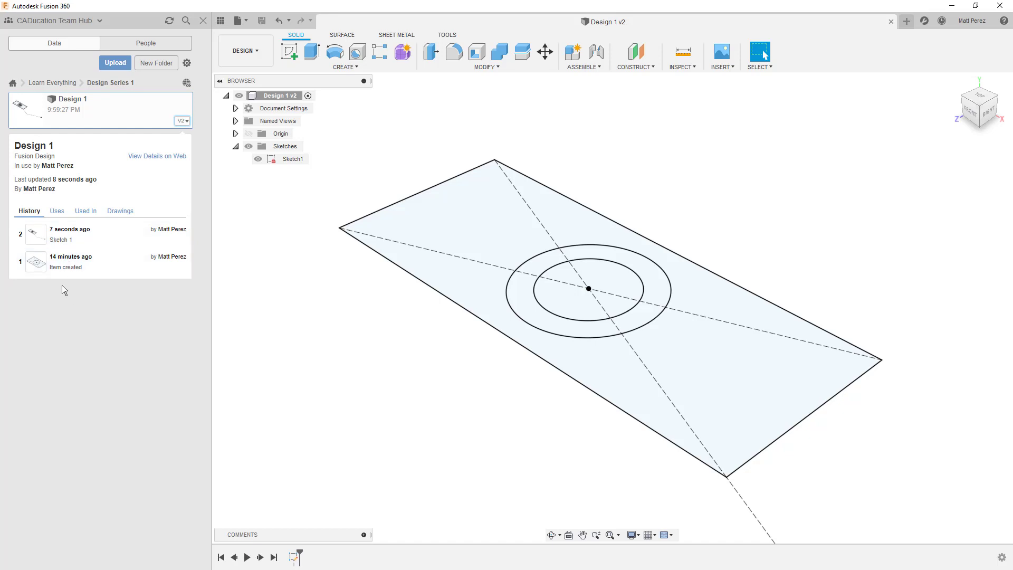
{"action": "mouse_move", "coordinate": [64, 267]}
{"action": "left_click", "coordinate": [182, 234]}
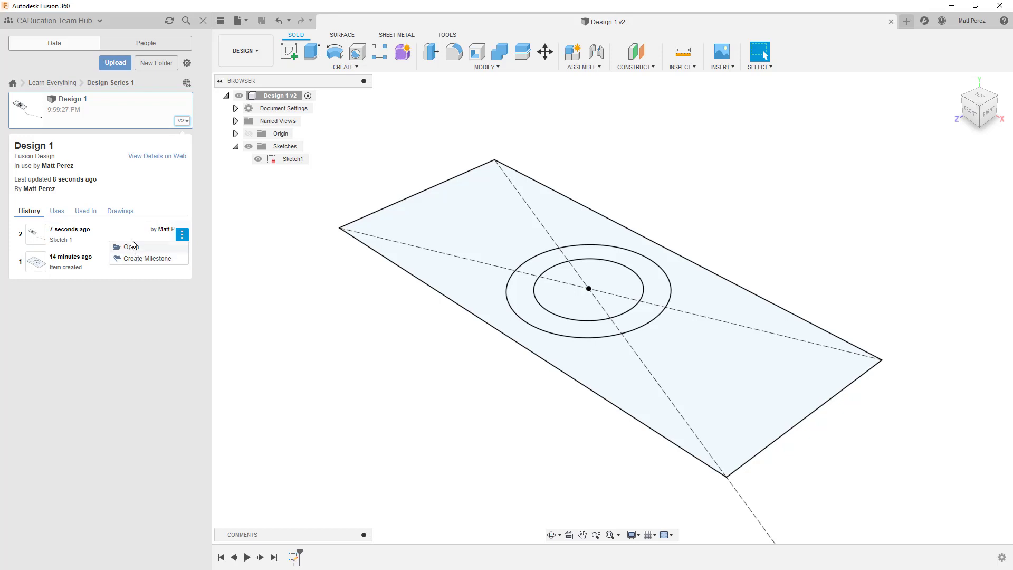
{"action": "left_click", "coordinate": [185, 266]}
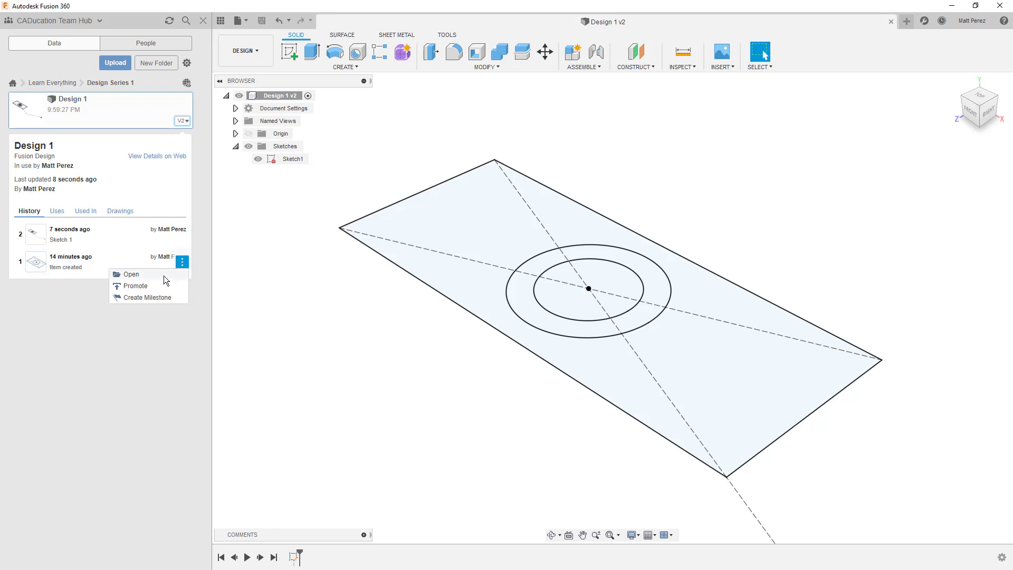
{"action": "left_click", "coordinate": [126, 274]}
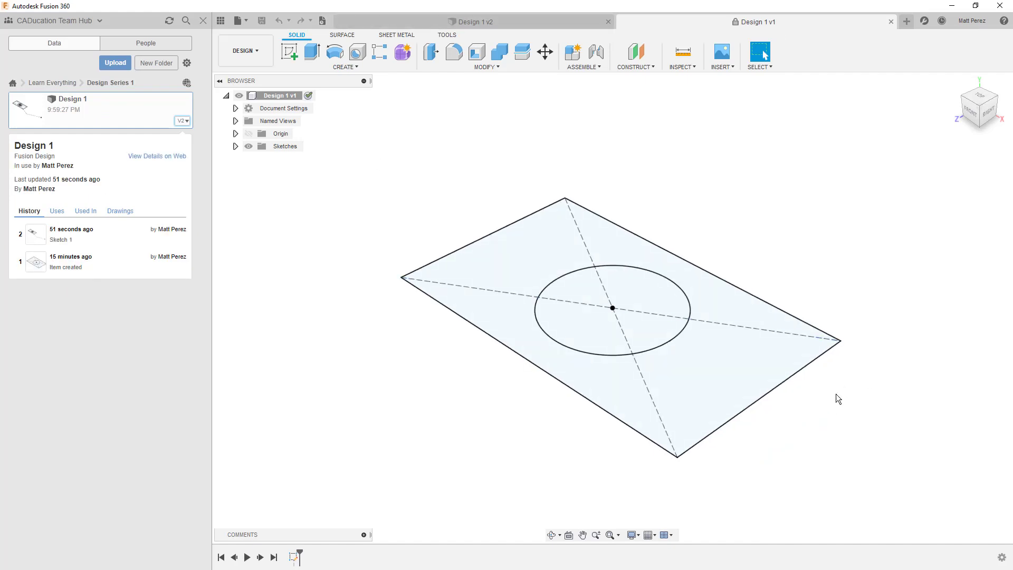
- Save the version 1 document as a new design named 'Design 1 original'
{"action": "left_click", "coordinate": [464, 26]}
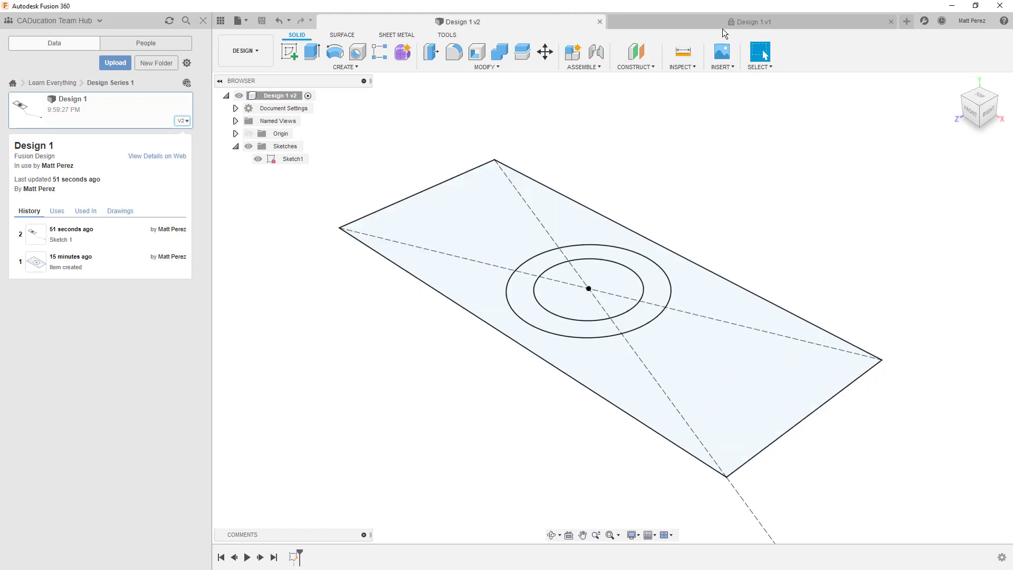
{"action": "left_click", "coordinate": [738, 23]}
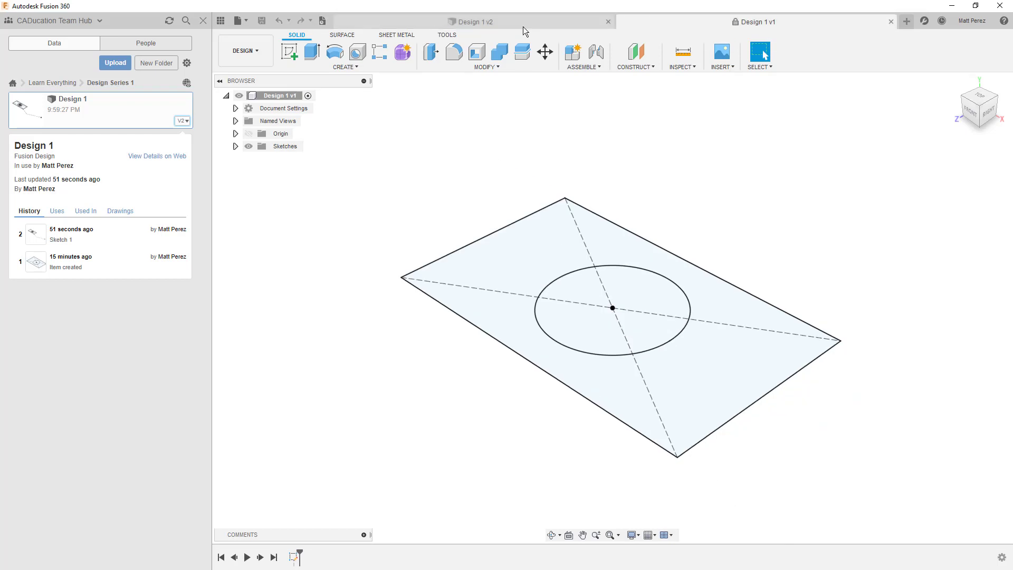
{"action": "left_click", "coordinate": [246, 21]}
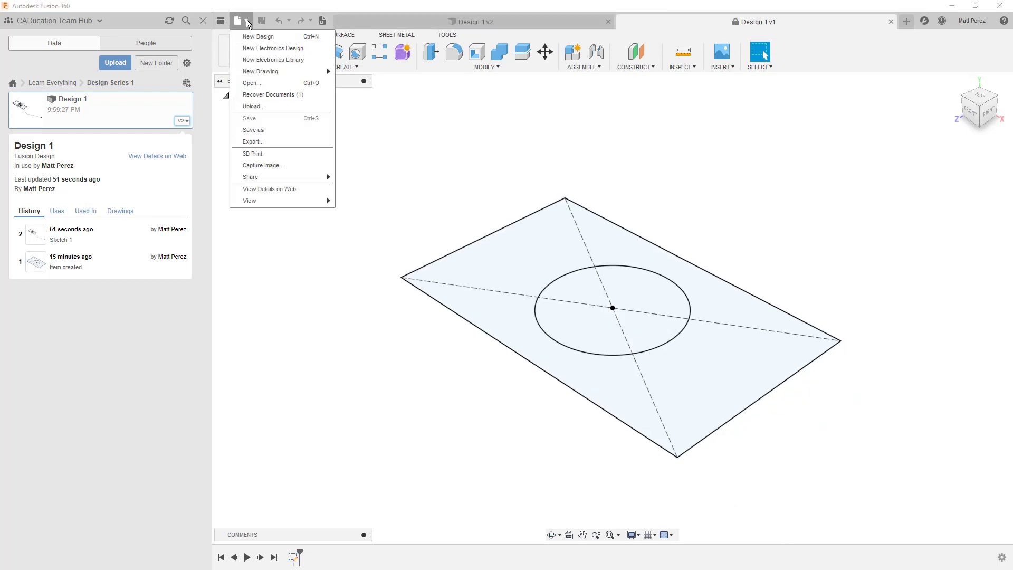
{"action": "left_click", "coordinate": [265, 130]}
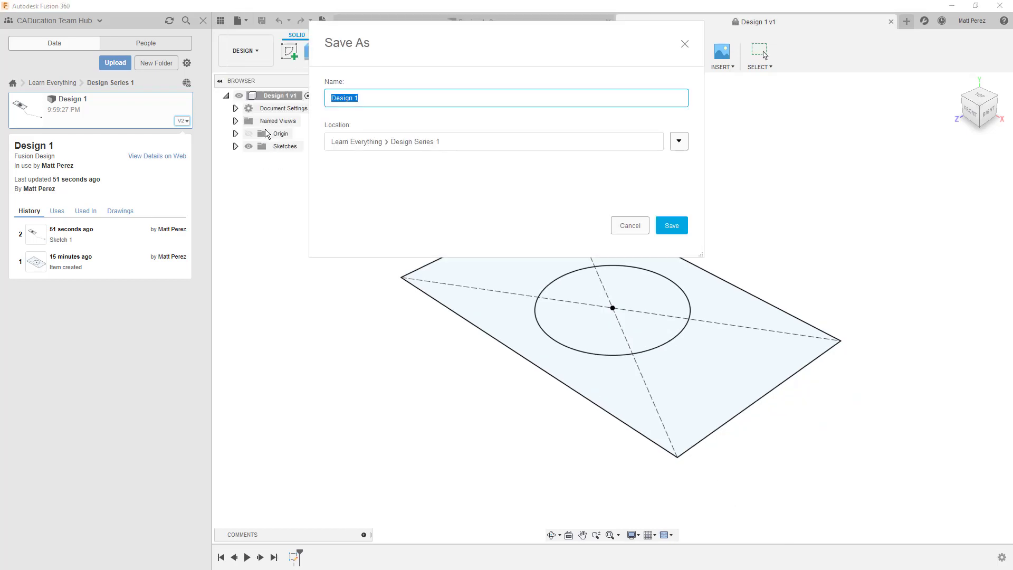
{"action": "left_click", "coordinate": [377, 99]}
{"action": "type", "text": "original"}
{"action": "key", "text": "Return"}
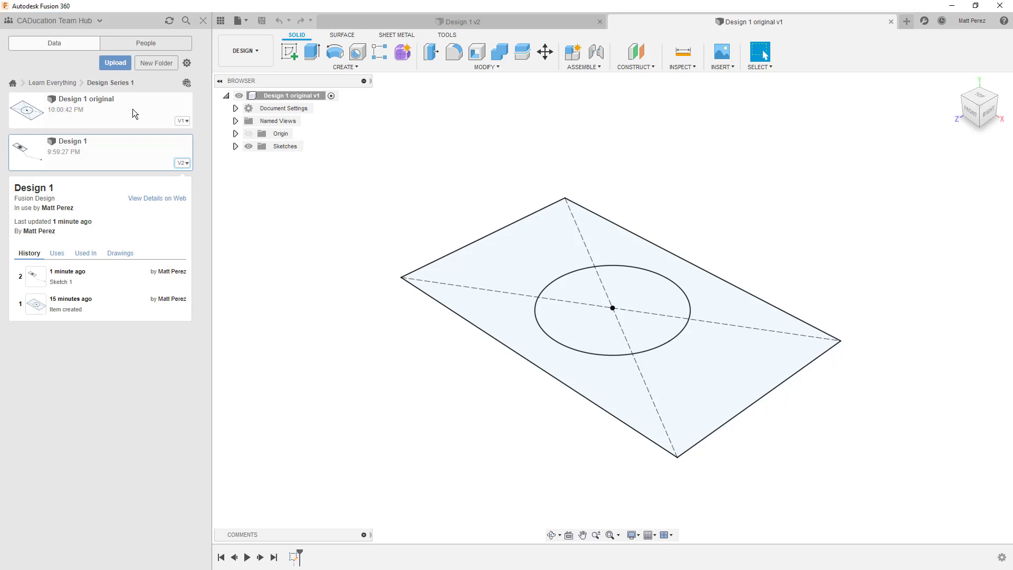
- Close the Design 1 original tab and delete that file from the project
{"action": "left_click", "coordinate": [891, 22]}
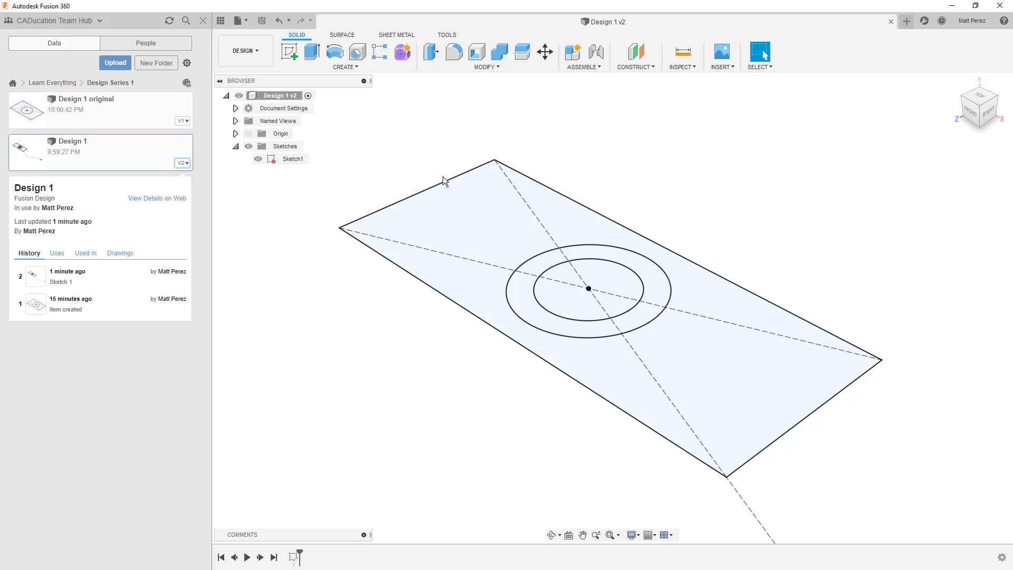
{"action": "right_click", "coordinate": [110, 105]}
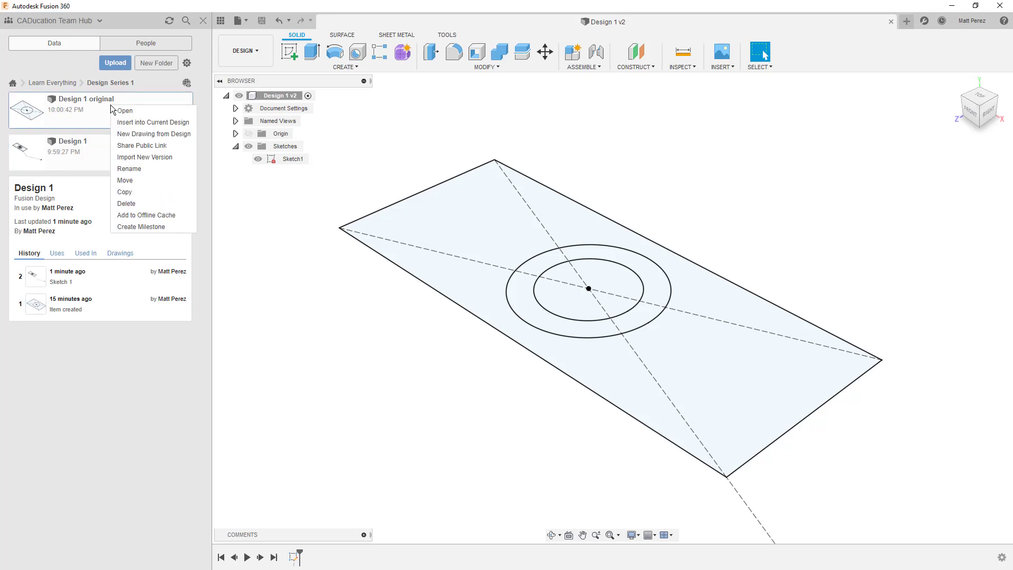
{"action": "left_click", "coordinate": [142, 204]}
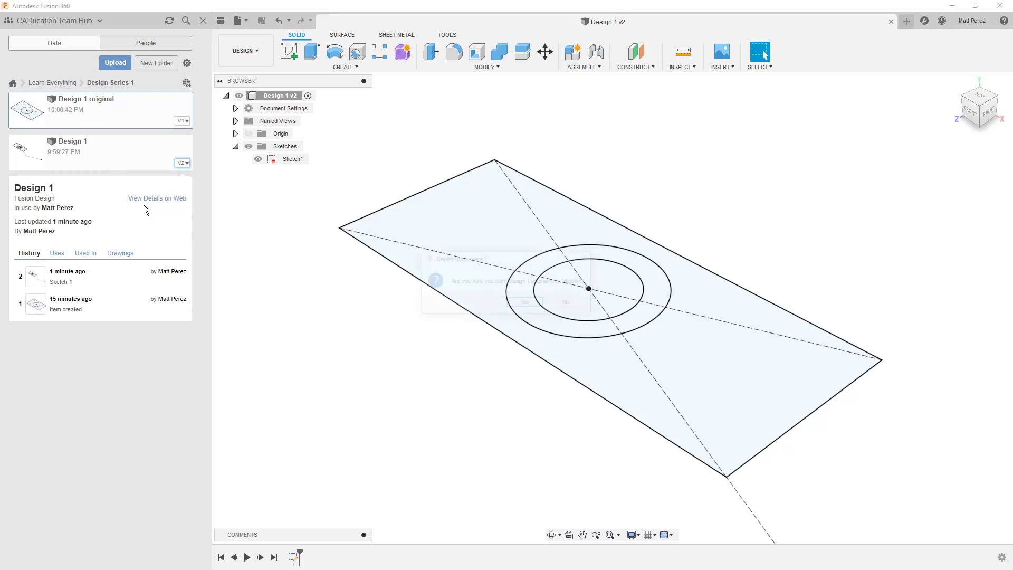
{"action": "left_click", "coordinate": [528, 303]}
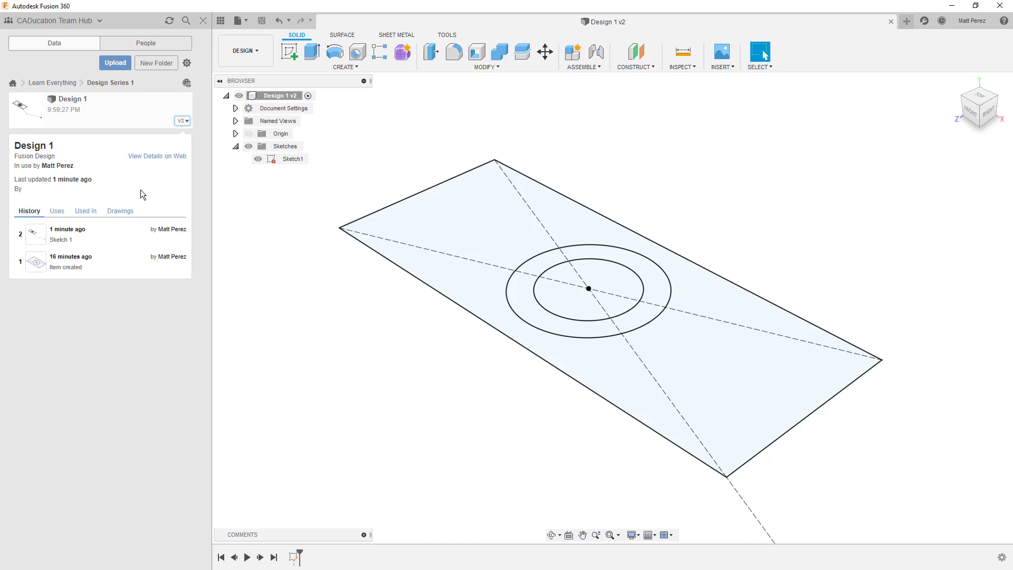
- Review Design 1's Uses, Drawings and History tabs in the details panel
{"action": "left_click", "coordinate": [57, 211]}
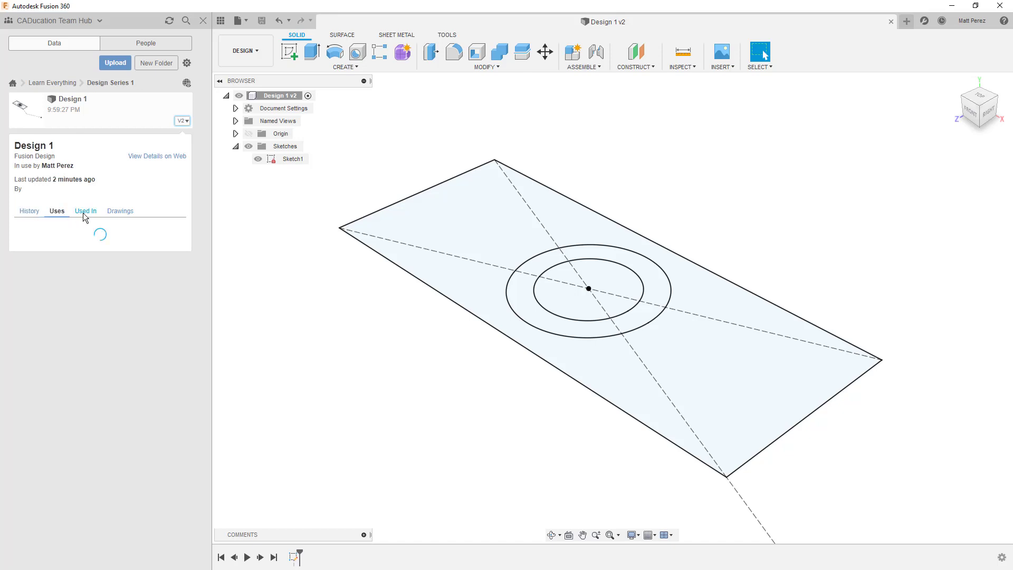
{"action": "left_click", "coordinate": [120, 211]}
{"action": "left_click", "coordinate": [33, 212]}
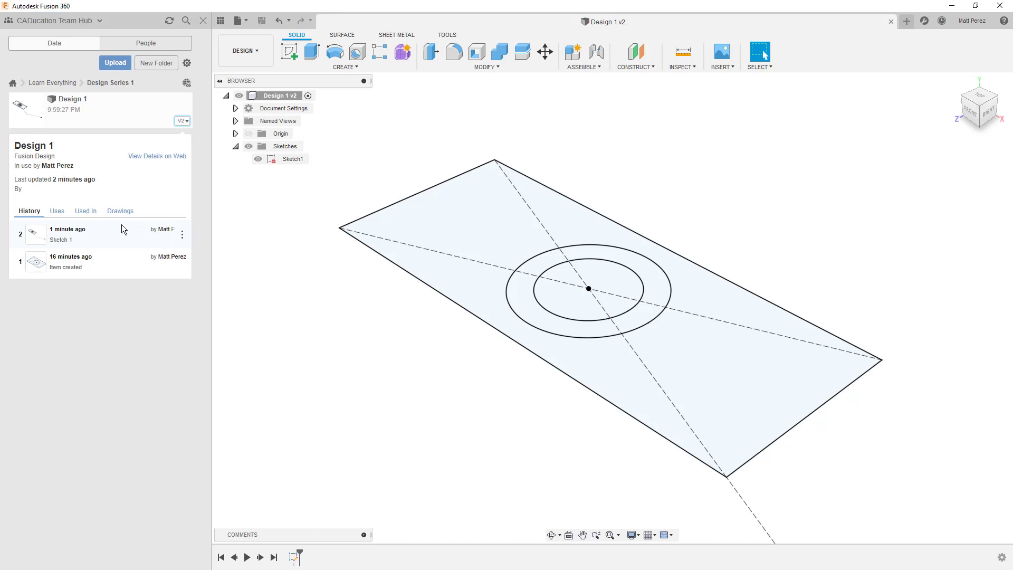
{"action": "left_click", "coordinate": [57, 212]}
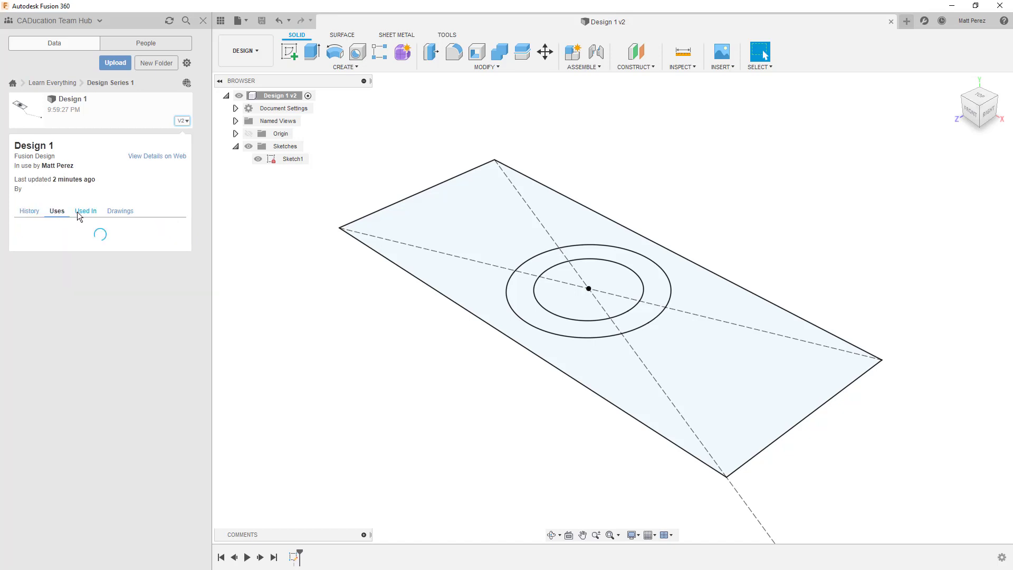
{"action": "left_click", "coordinate": [33, 212]}
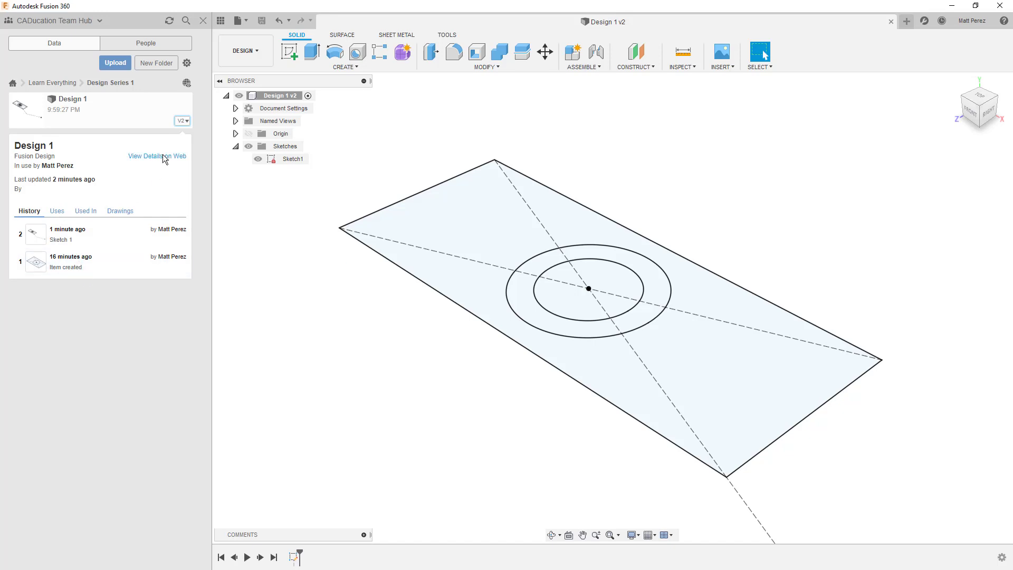
- Collapse Design 1's details so only its V2 file card remains
{"action": "left_click", "coordinate": [189, 122]}
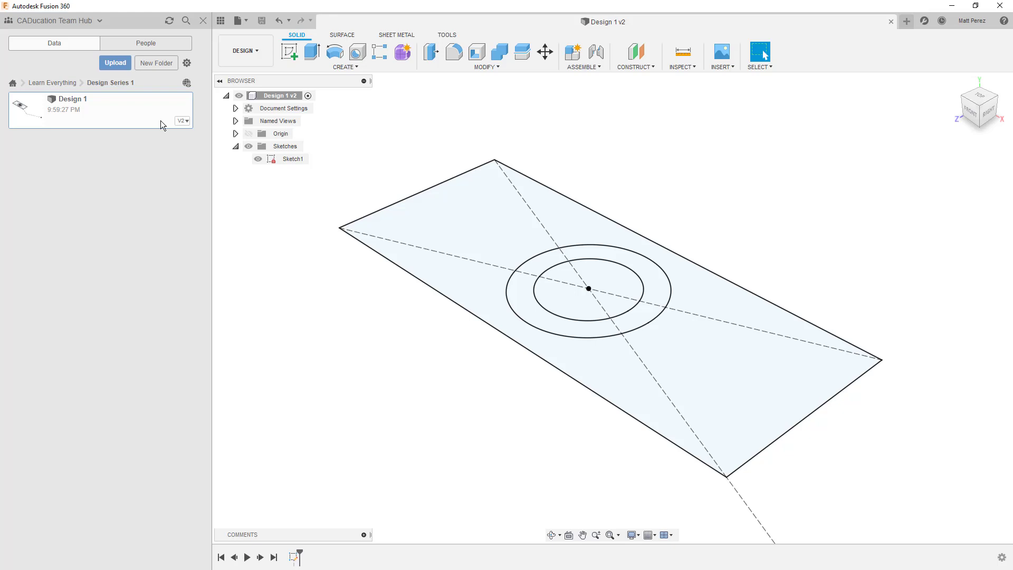
{"action": "left_click", "coordinate": [182, 122]}
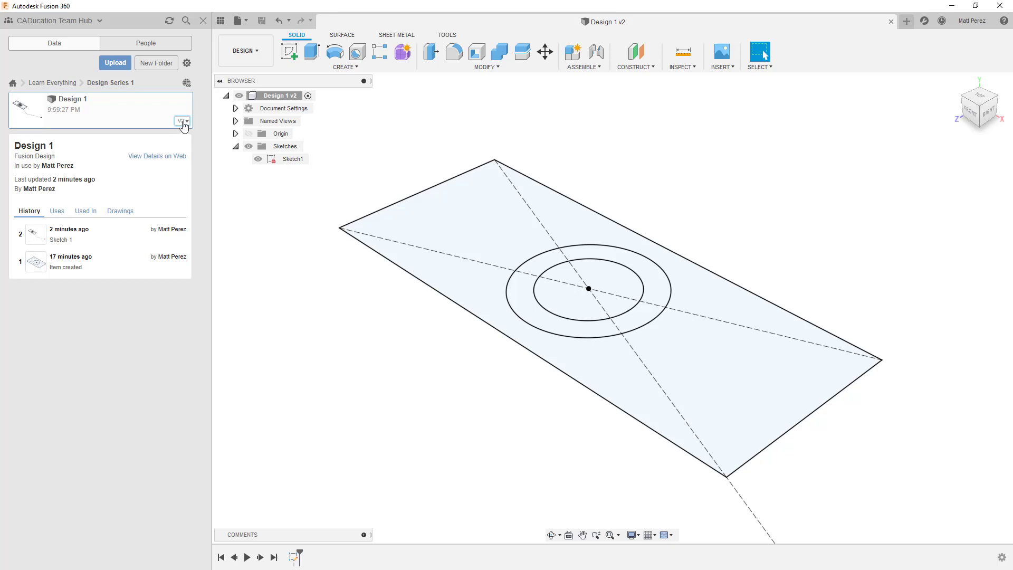
{"action": "left_click", "coordinate": [183, 124]}
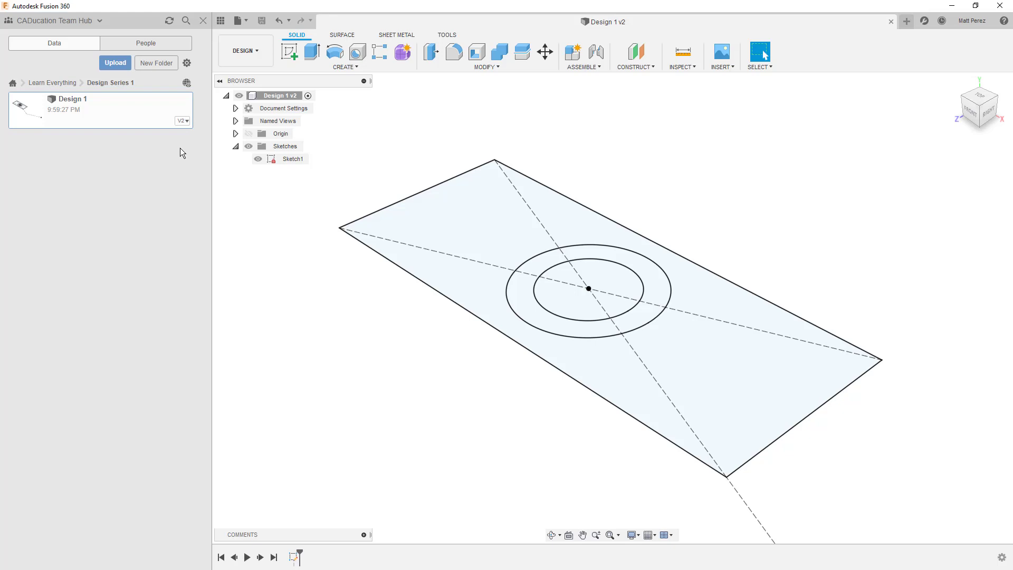
- Hide the Data Panel so the Design 1 v2 sketch fills the workspace
{"action": "left_click", "coordinate": [220, 21]}
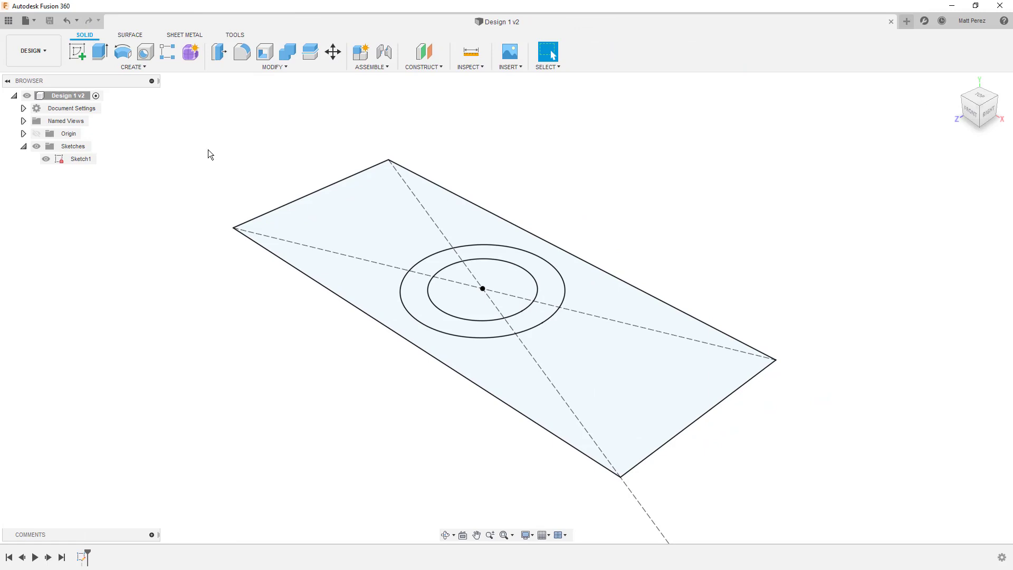